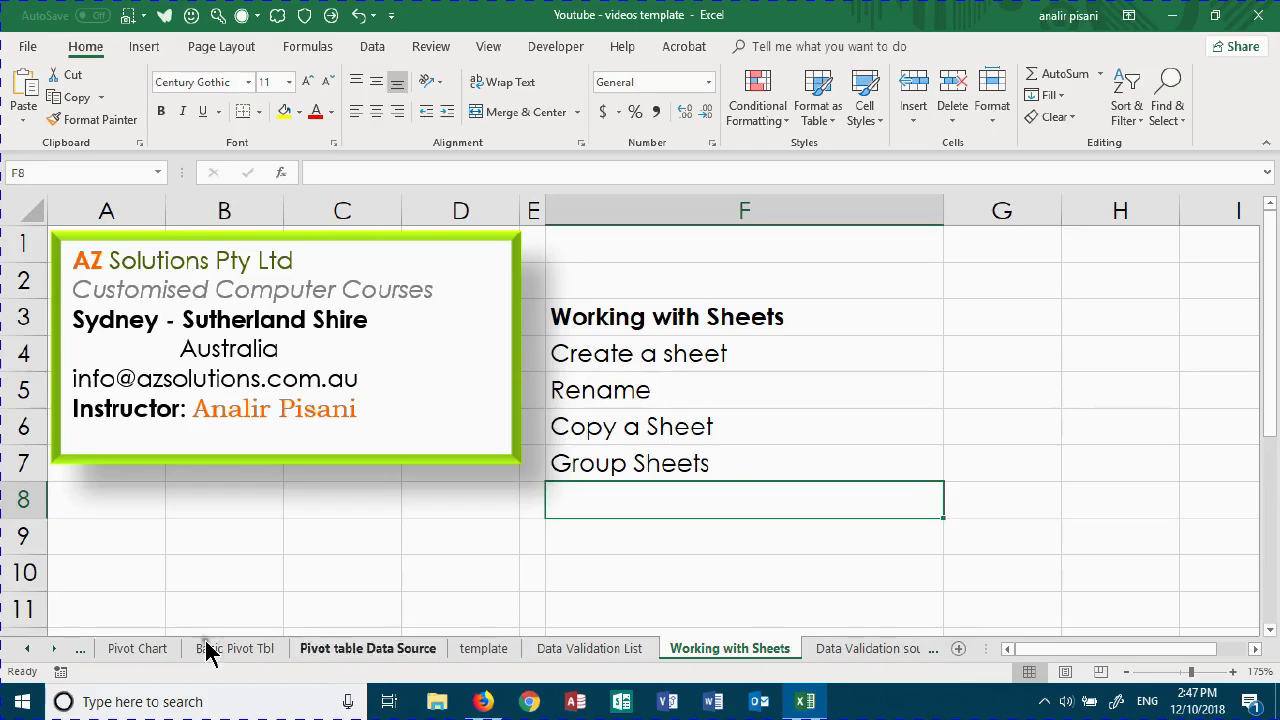
Add a new worksheet after the Working with Sheets sheet and name it AZ Solutions
{"action": "left_click", "coordinate": [54, 649]}
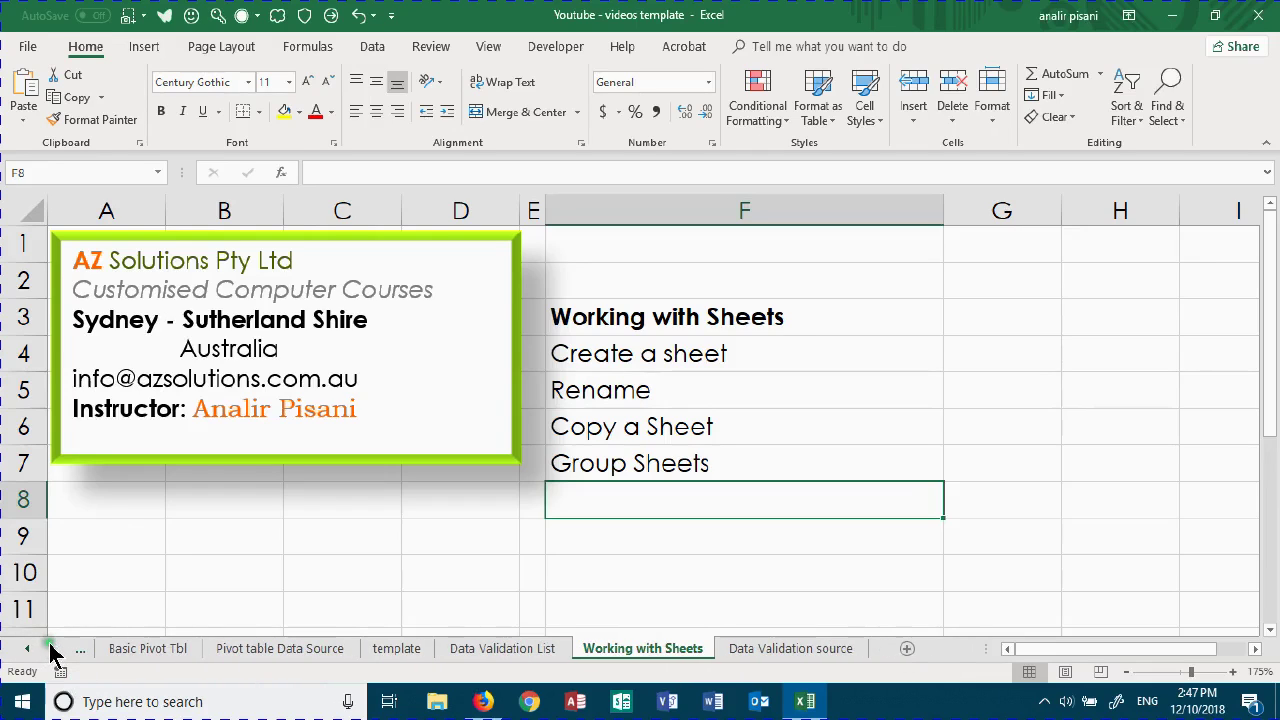
{"action": "left_click", "coordinate": [906, 649]}
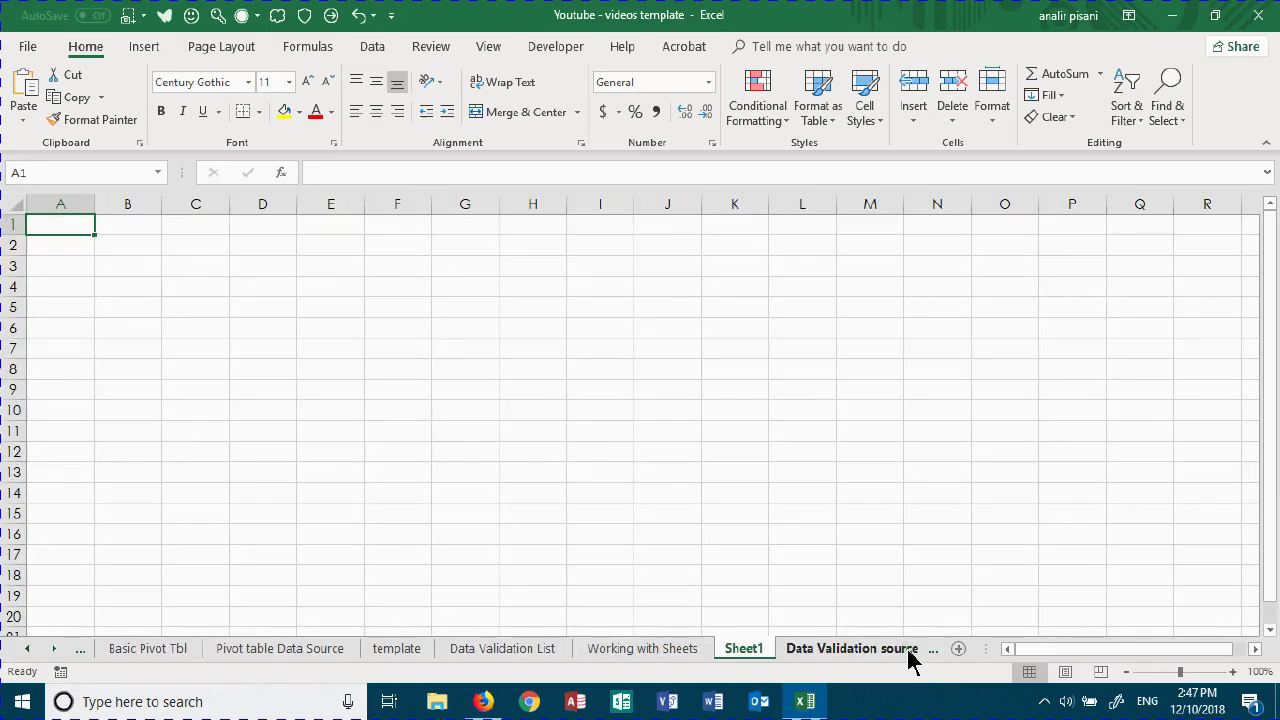
{"action": "double_click", "coordinate": [748, 650]}
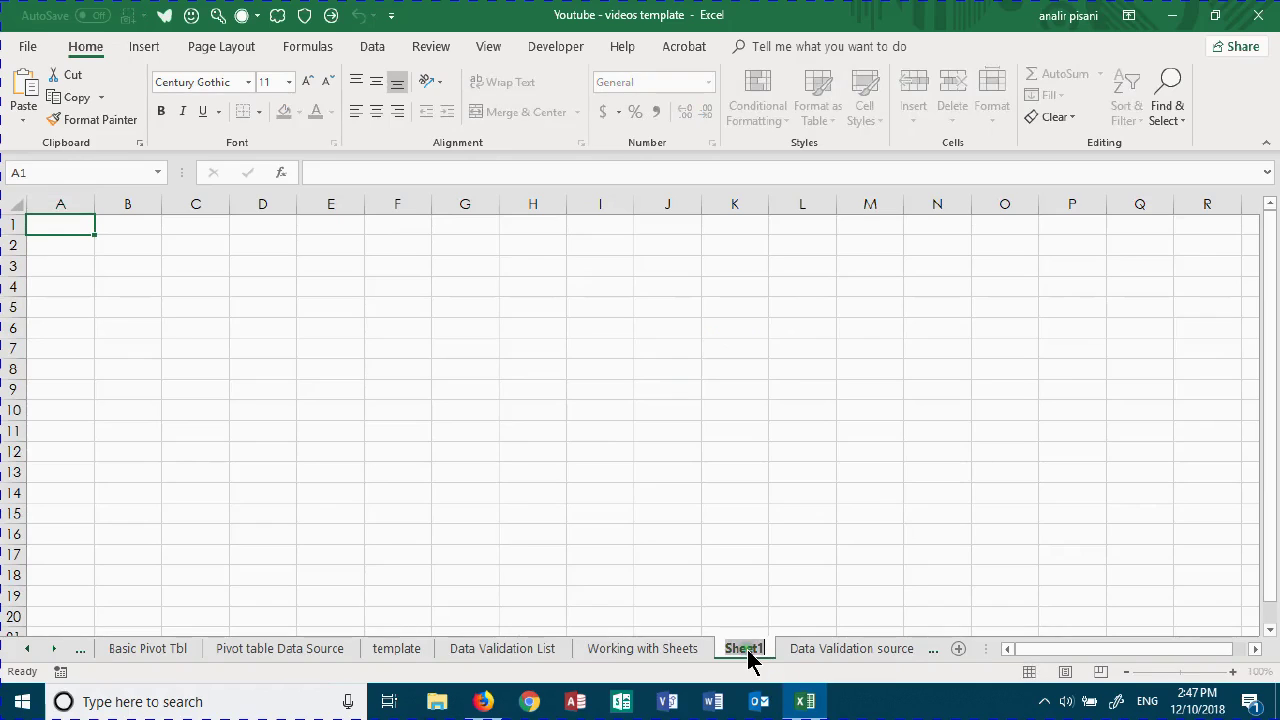
{"action": "type", "text": "AZ Solu"}
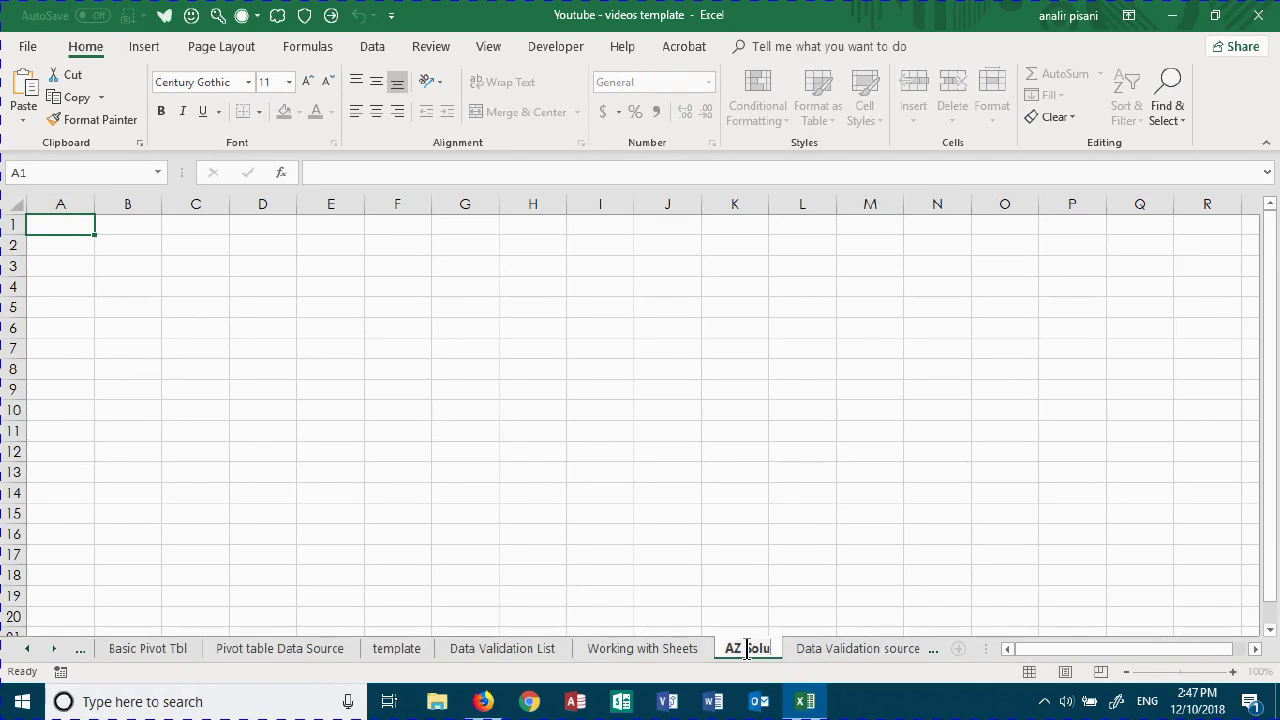
{"action": "type", "text": "tion"}
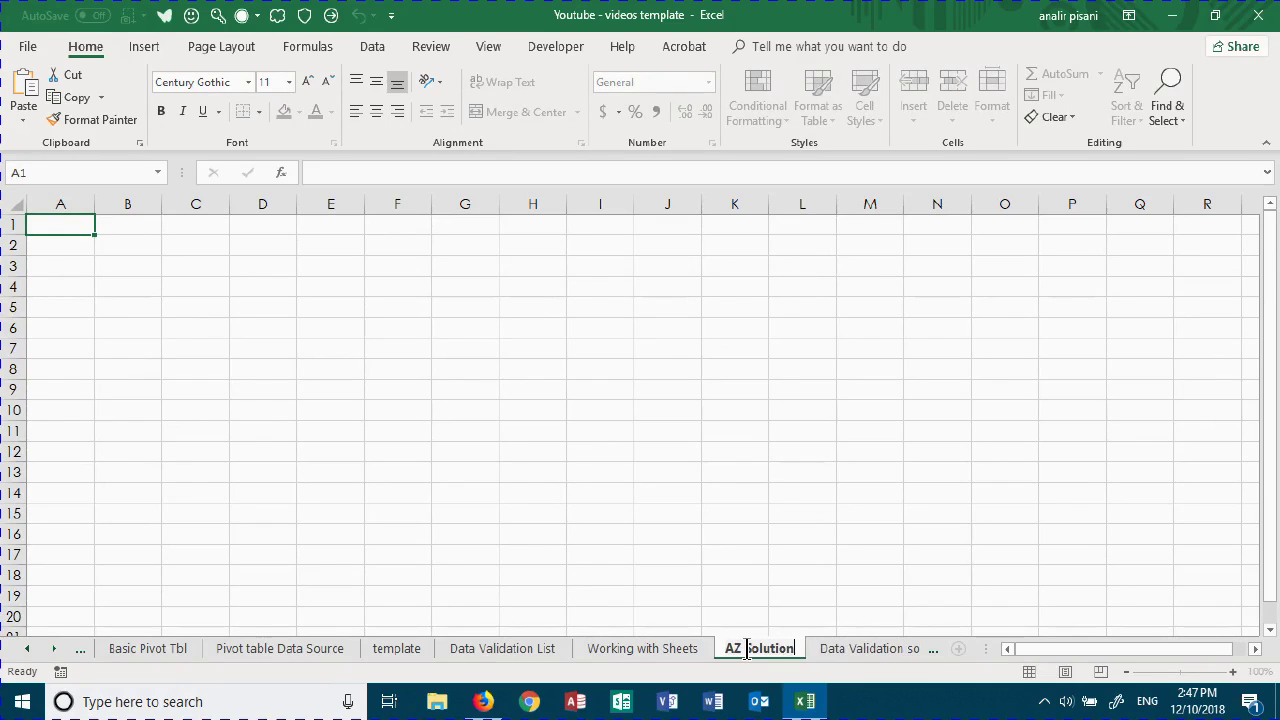
{"action": "type", "text": "s"}
{"action": "key", "text": "Return"}
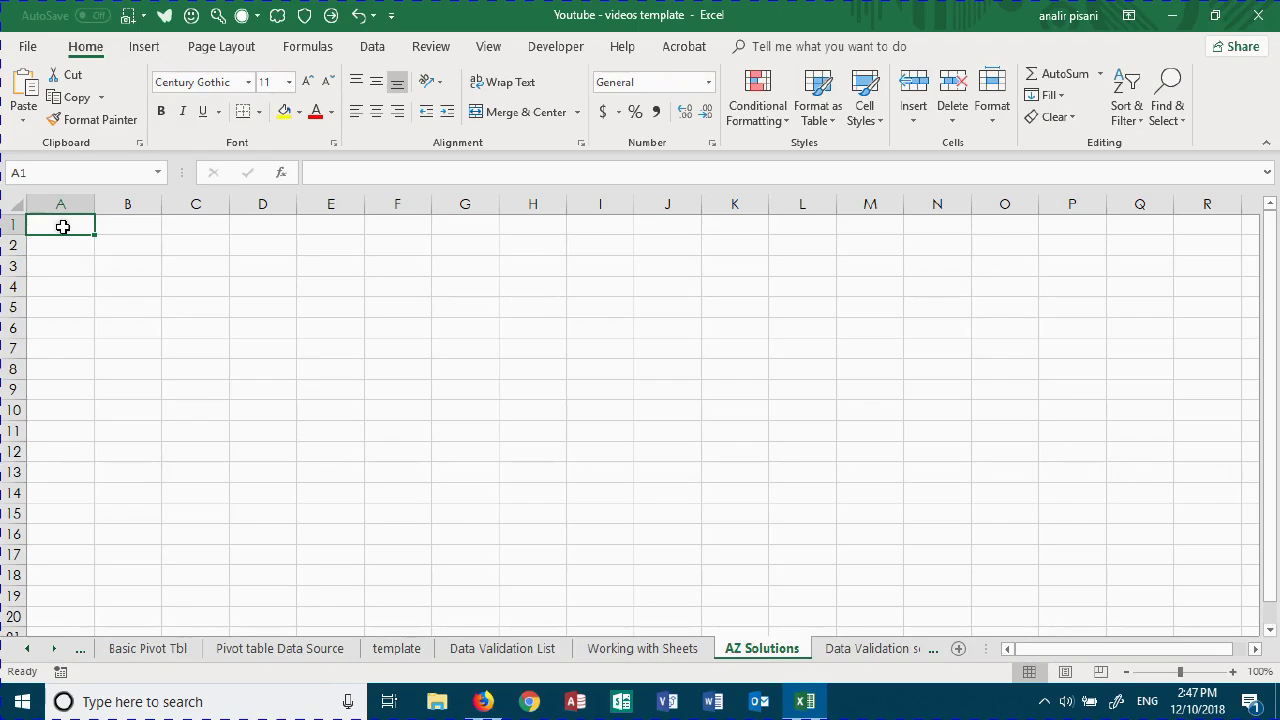
Enter "Copy contents ofa sheet" in cell A1 of the AZ Solutions sheet
{"action": "type", "text": "Copy"}
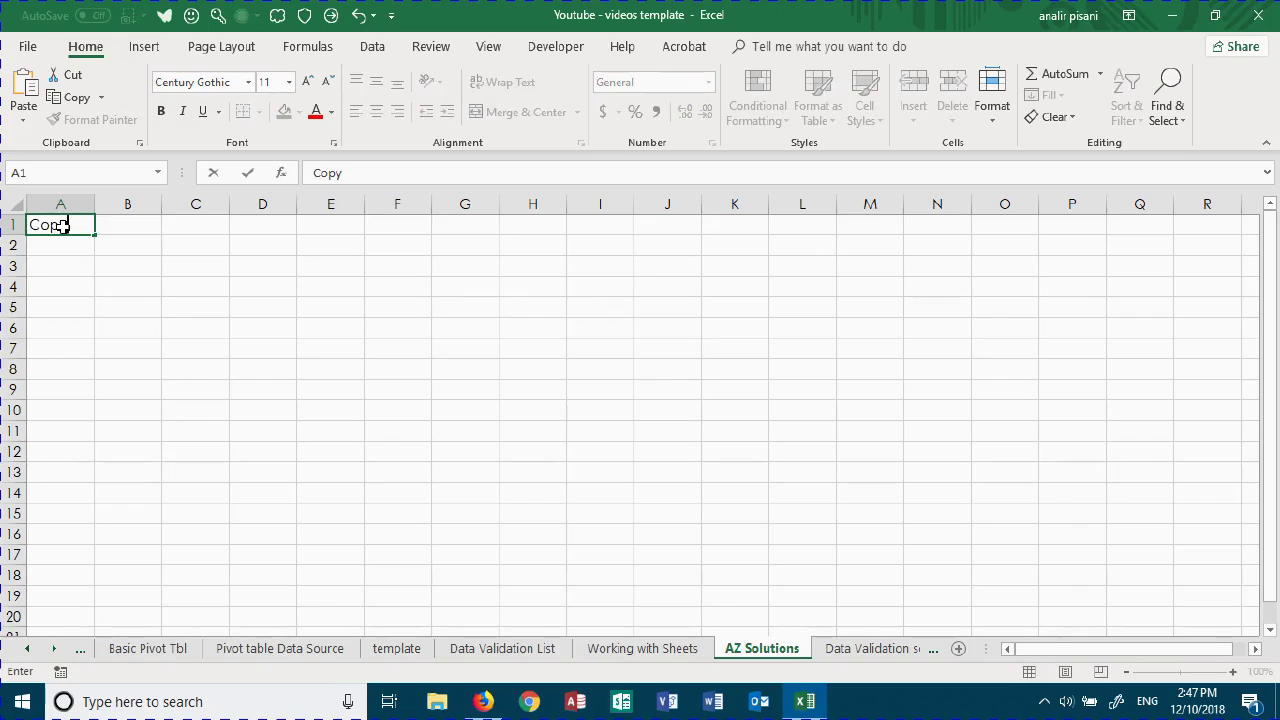
{"action": "type", "text": " contents ofa sheet"}
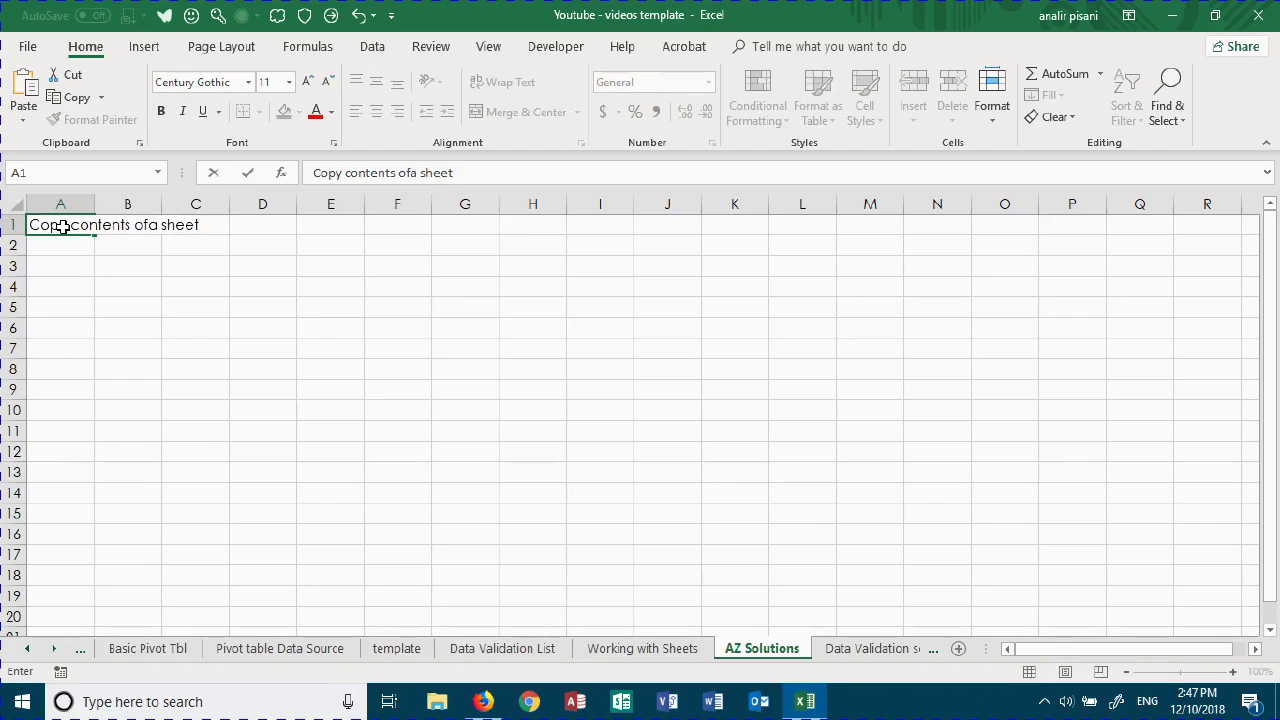
{"action": "key", "text": "Return"}
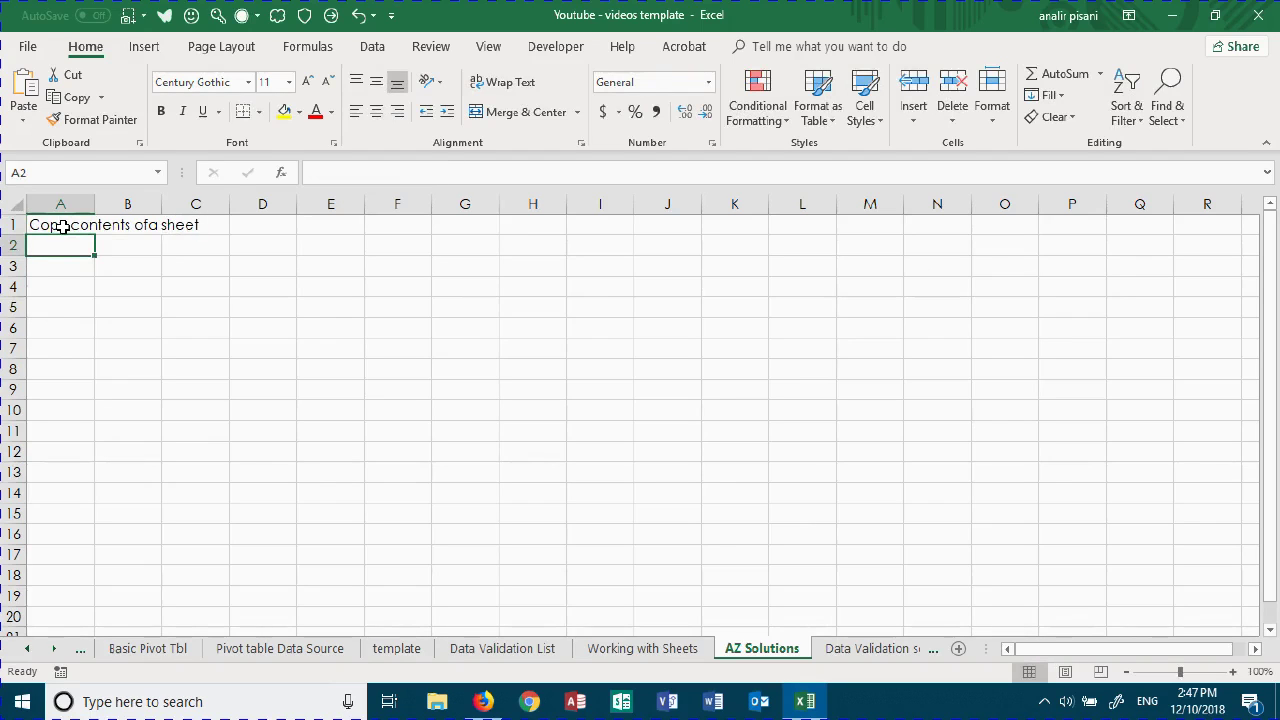
{"action": "left_click_drag", "start_coordinate": [61, 222], "coordinate": [177, 362]}
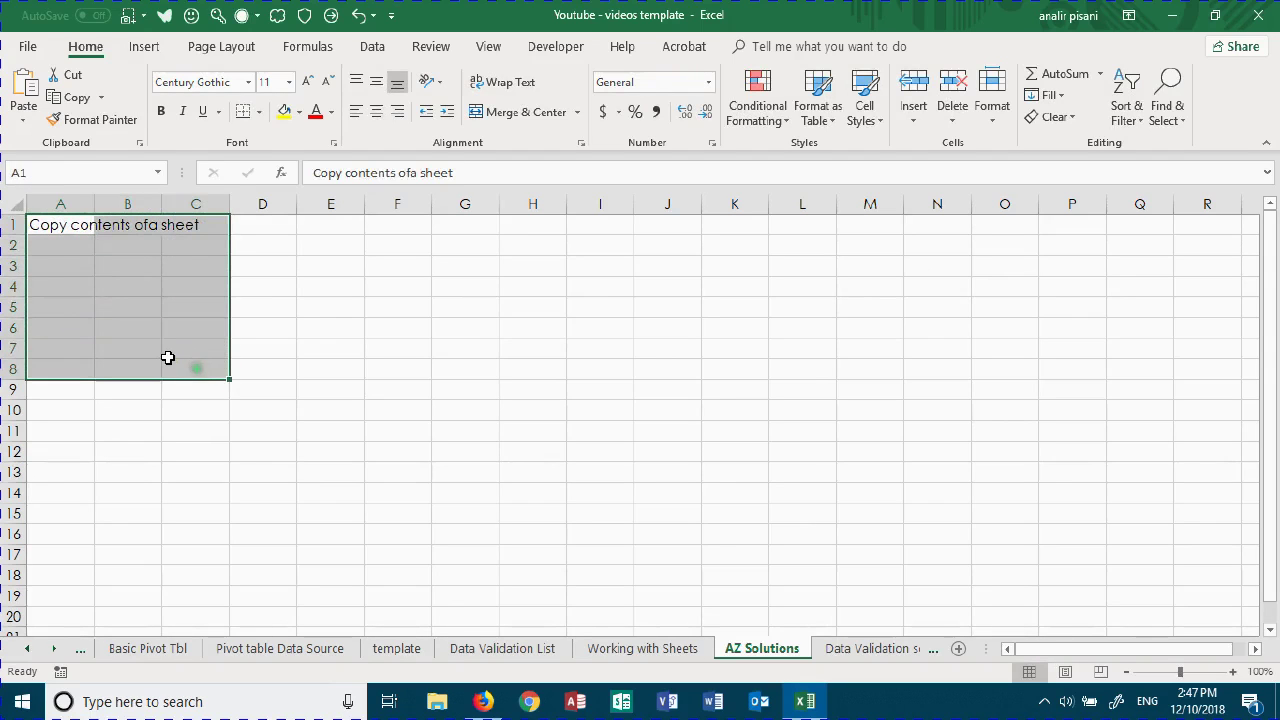
{"action": "left_click", "coordinate": [390, 327]}
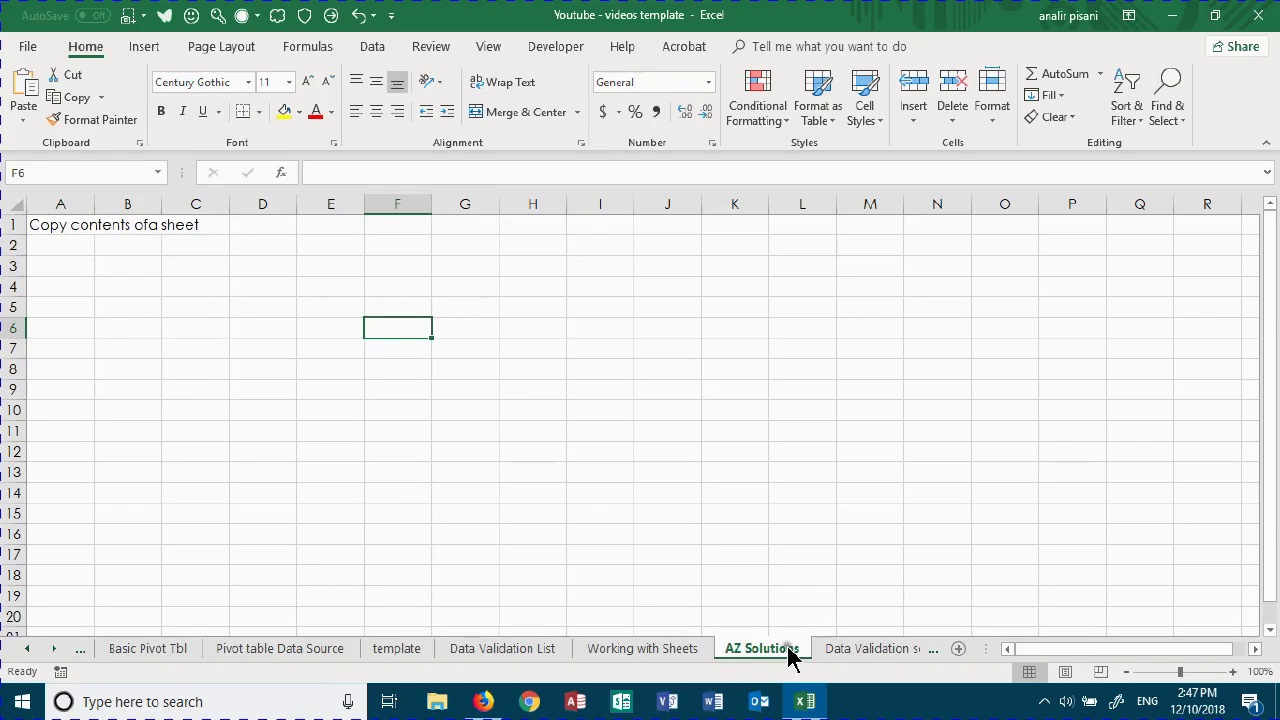
Duplicate the AZ Solutions sheet in front of Working with Sheets and rename the copy NSW
{"action": "mouse_move", "coordinate": [754, 650]}
{"action": "left_mouse_down"}
{"action": "mouse_move", "coordinate": [930, 650]}
{"action": "mouse_move", "coordinate": [734, 650]}
{"action": "mouse_move", "coordinate": [855, 652]}
{"action": "left_mouse_up"}
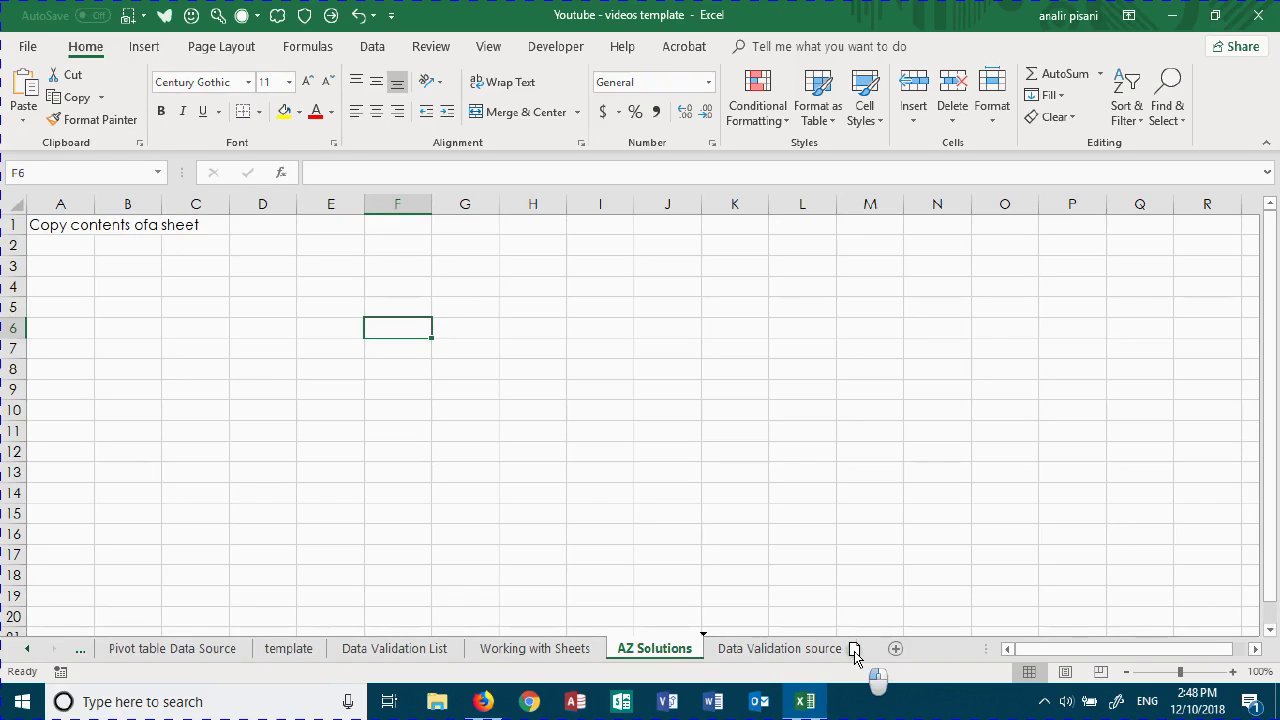
{"action": "mouse_move", "coordinate": [855, 652]}
{"action": "left_mouse_down"}
{"action": "mouse_move", "coordinate": [424, 652]}
{"action": "mouse_move", "coordinate": [307, 638]}
{"action": "mouse_move", "coordinate": [480, 660]}
{"action": "left_mouse_up"}
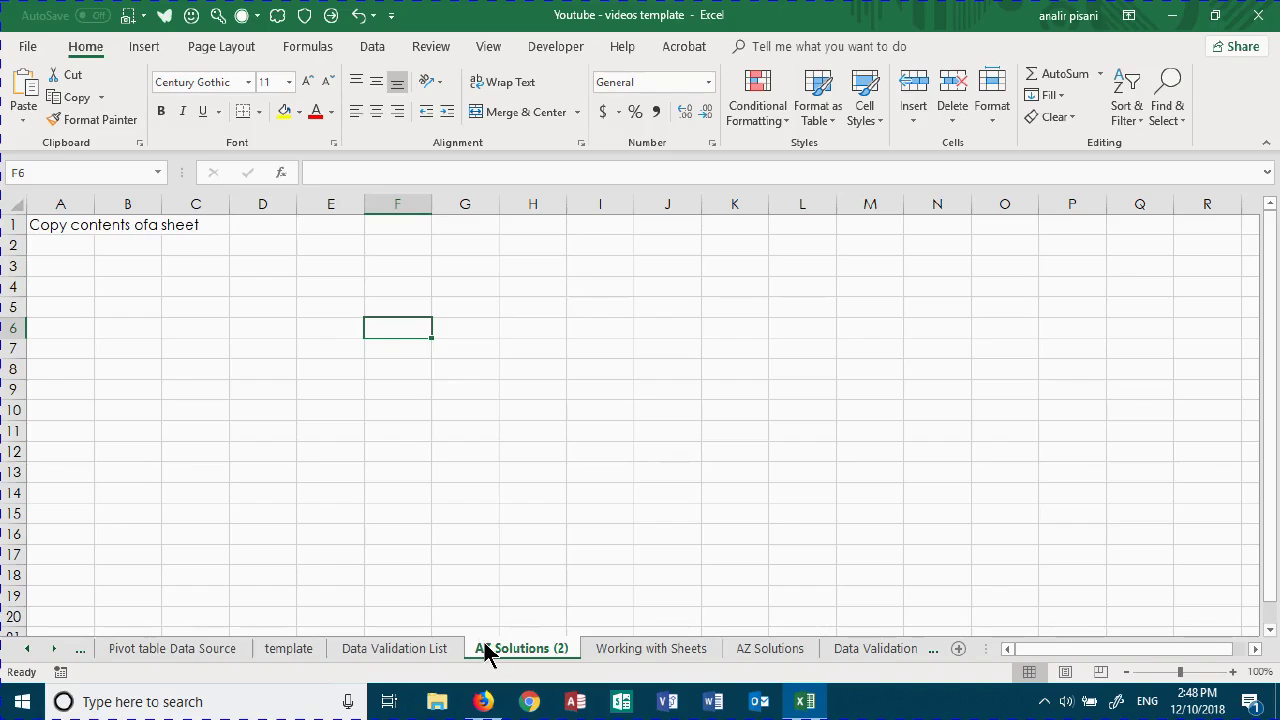
{"action": "double_click", "coordinate": [500, 652]}
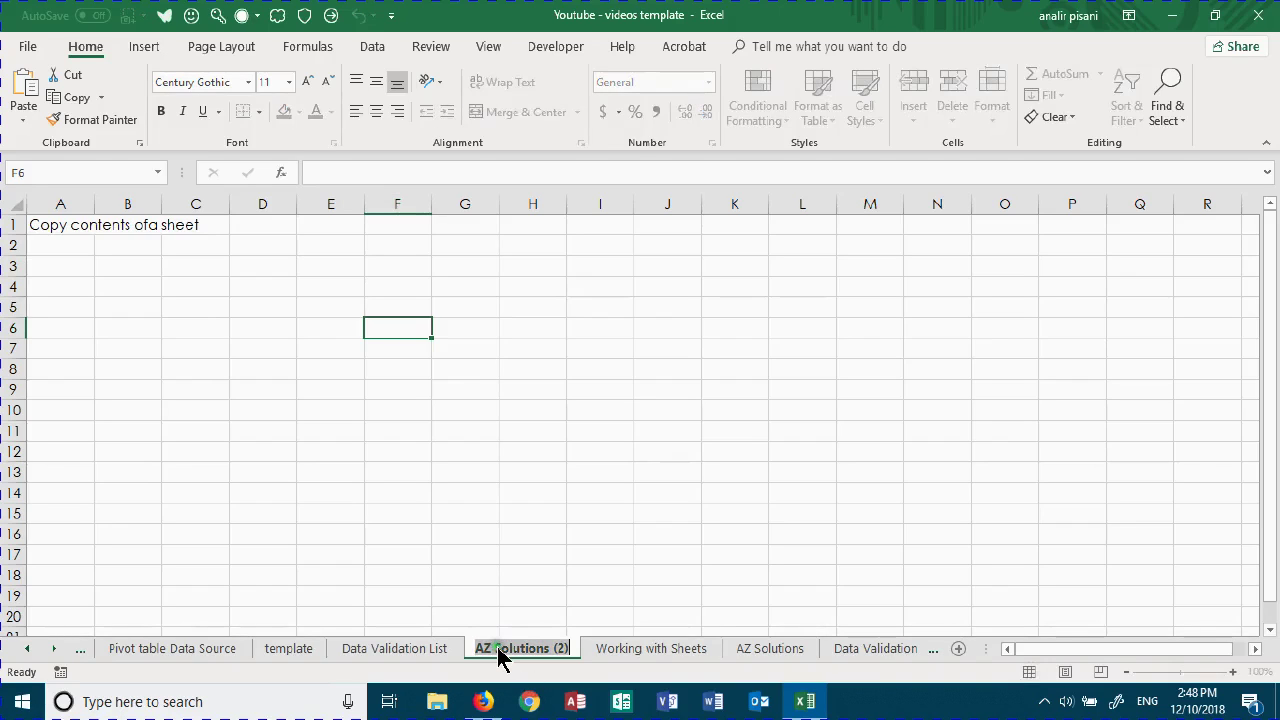
{"action": "type", "text": "NSW"}
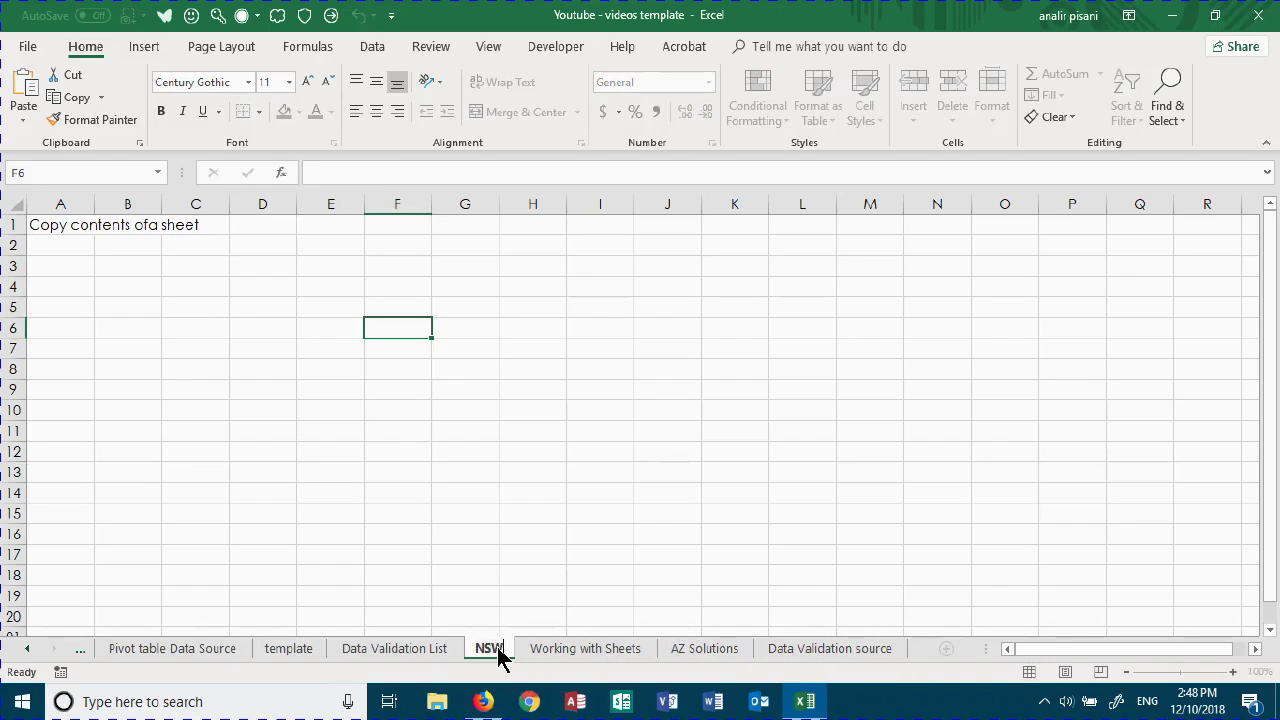
{"action": "left_click", "coordinate": [495, 620]}
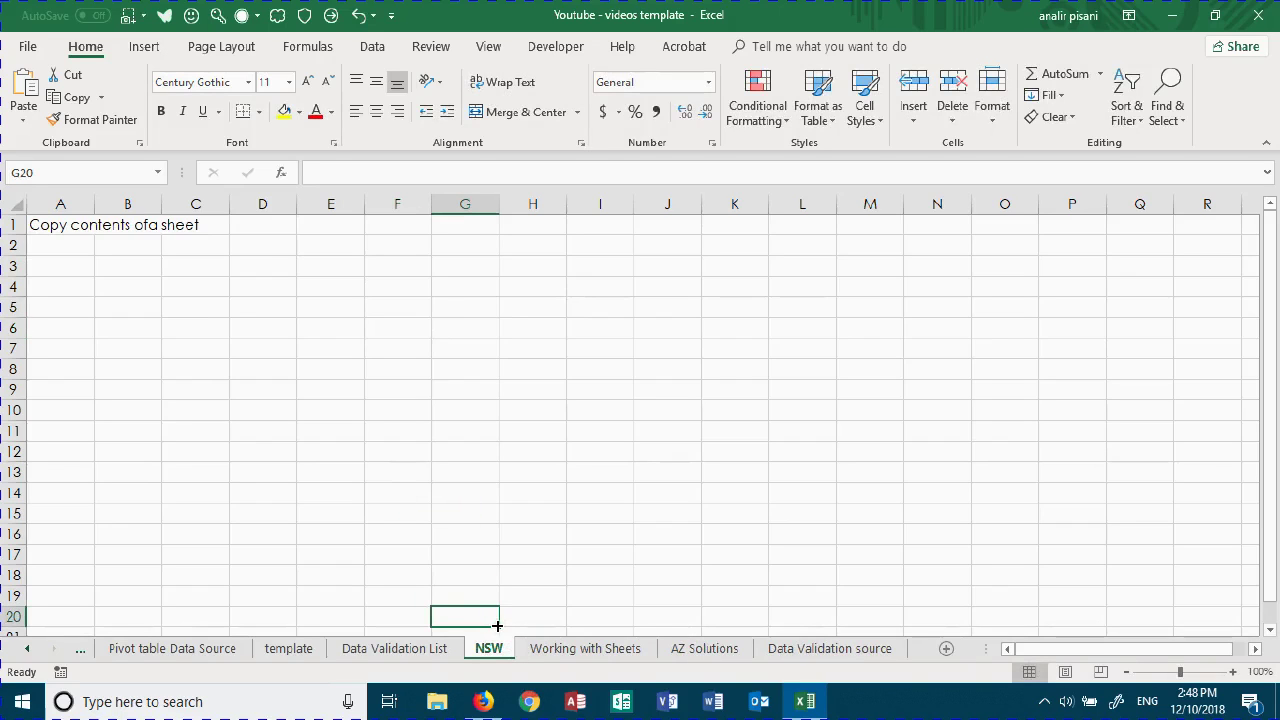
Duplicate the NSW sheet directly after itself and rename the copy Qld
{"action": "left_click_drag", "start_coordinate": [499, 648], "coordinate": [530, 652]}
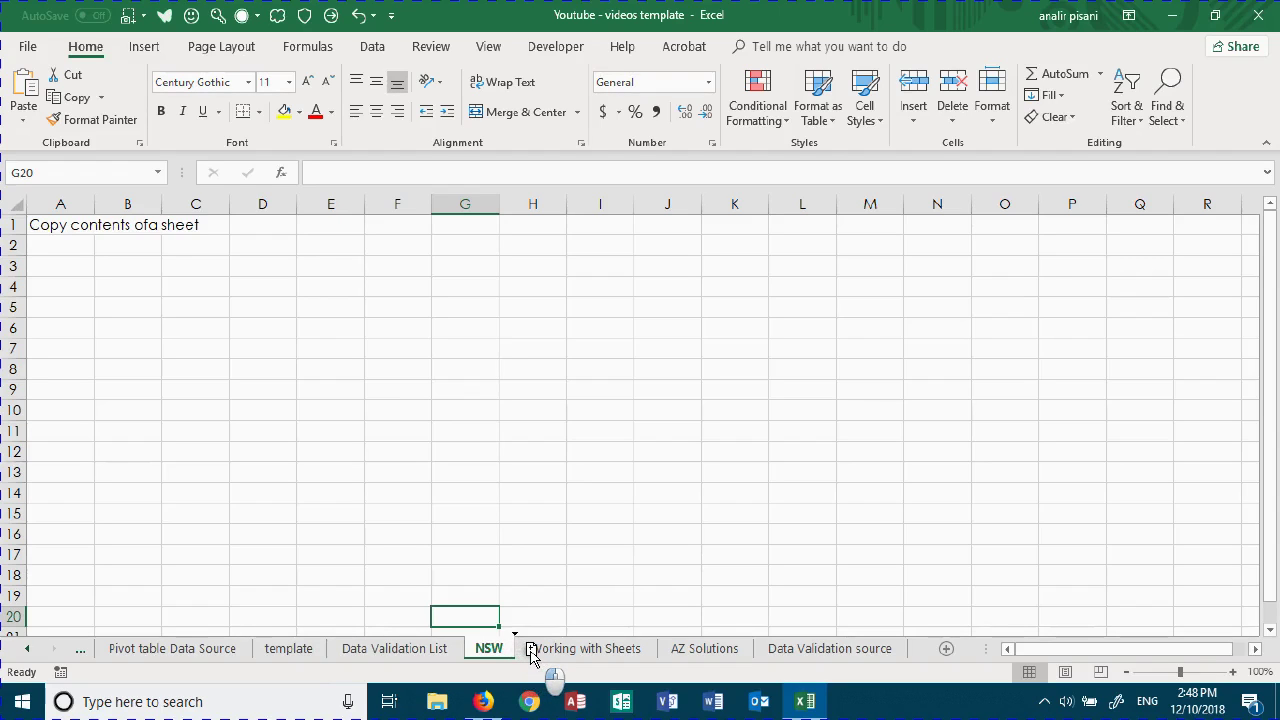
{"action": "left_click_drag", "start_coordinate": [530, 652], "coordinate": [531, 655]}
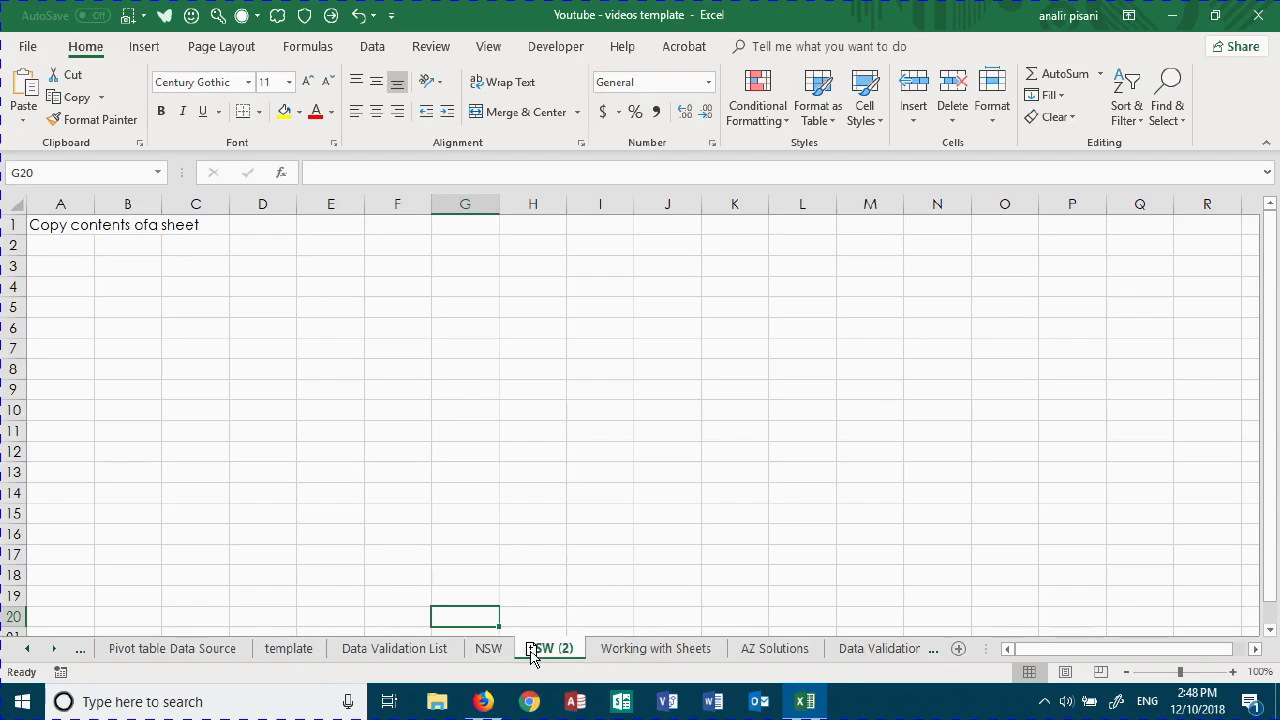
{"action": "double_click", "coordinate": [531, 650]}
{"action": "type", "text": "Qld"}
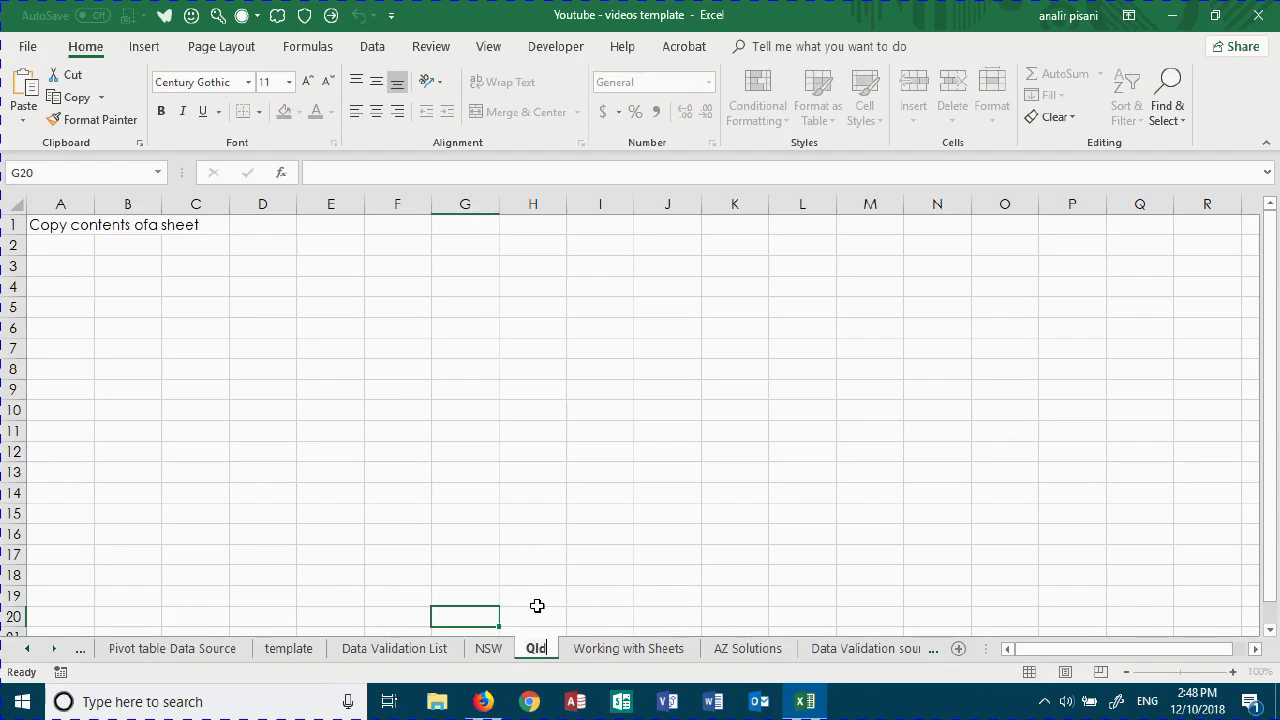
{"action": "left_click", "coordinate": [537, 605]}
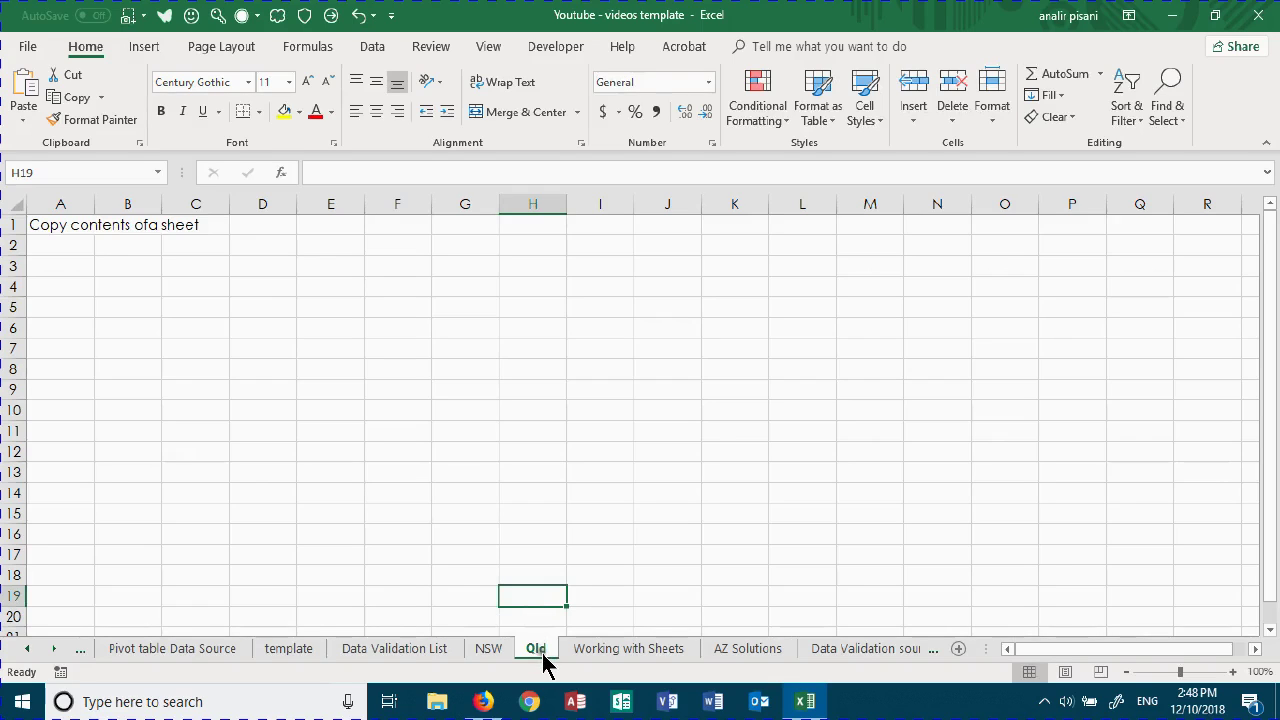
Duplicate the Qld sheet directly after itself and rename the copy Vic
{"action": "left_click_drag", "start_coordinate": [541, 662], "coordinate": [588, 655], "text": "ctrl"}
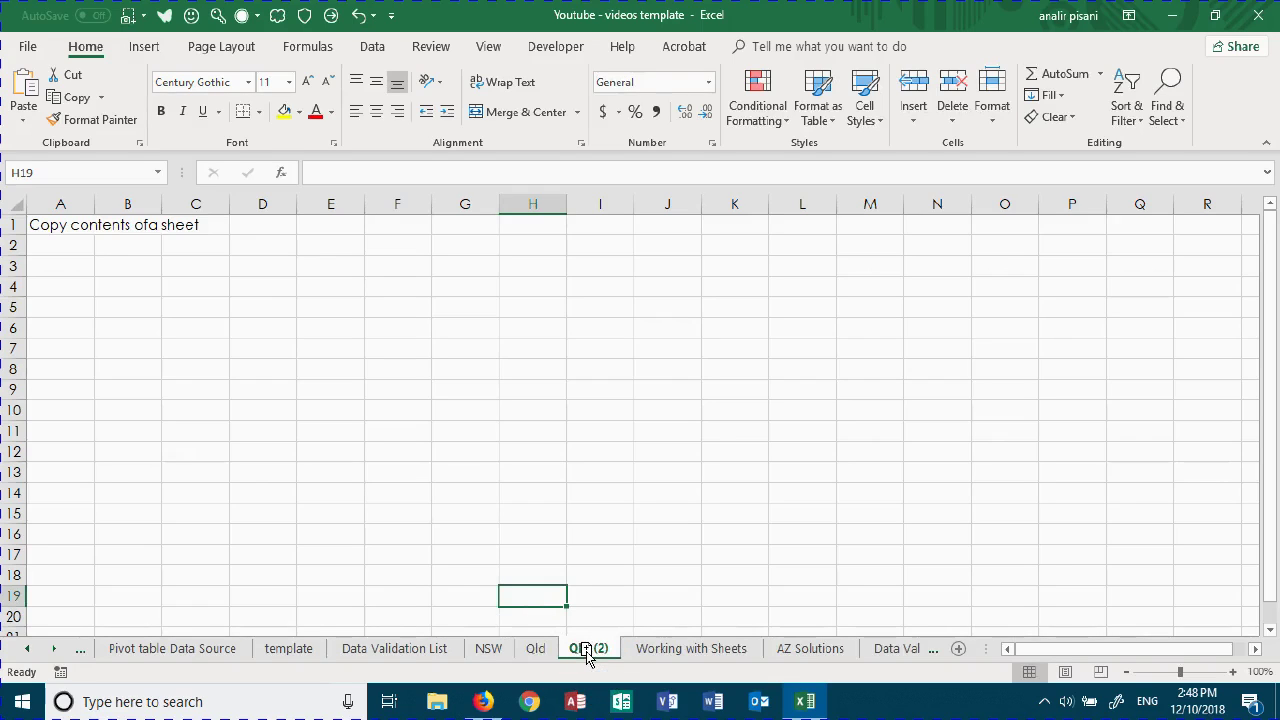
{"action": "double_click", "coordinate": [587, 650]}
{"action": "type", "text": "Vic"}
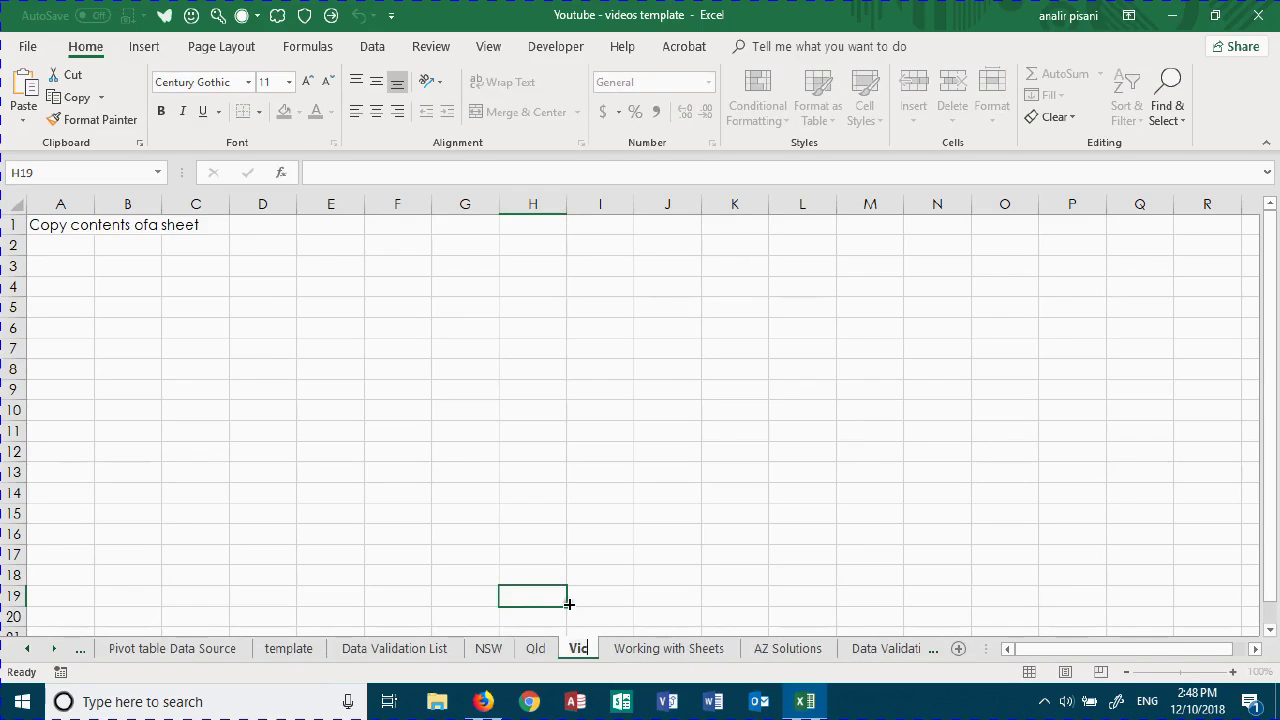
{"action": "key", "text": "Return"}
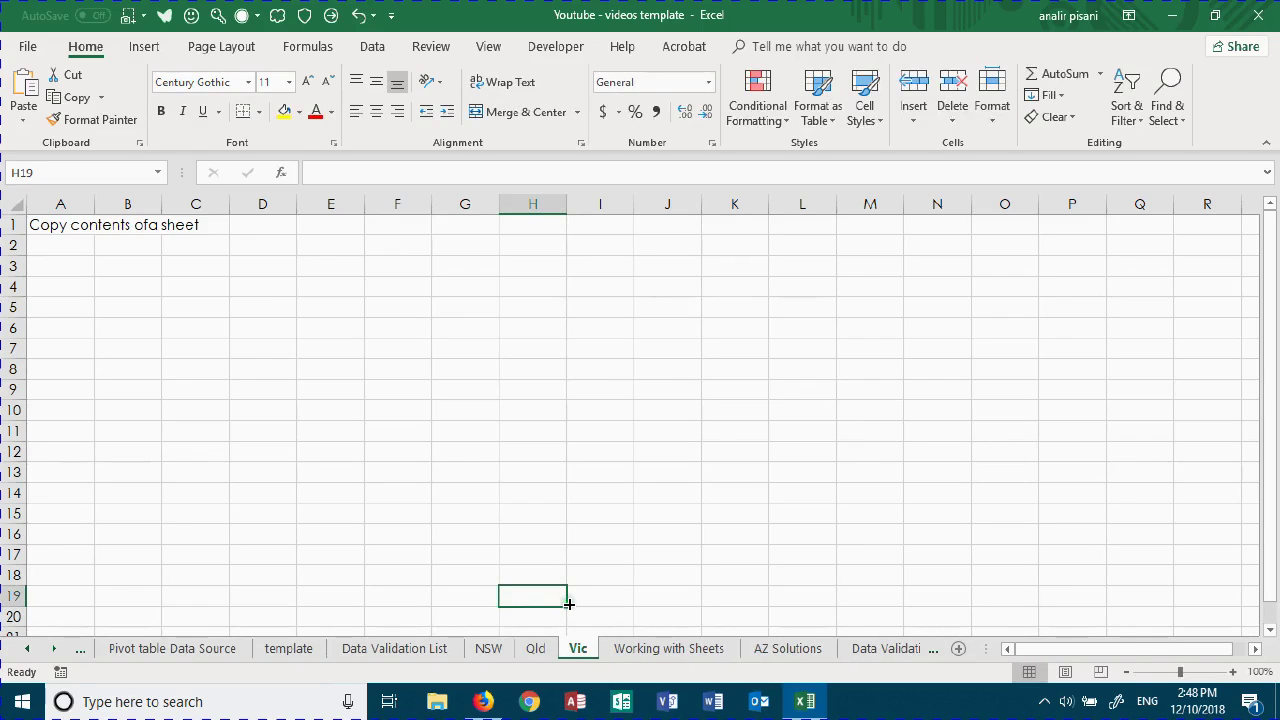
Group the NSW, Qld and Vic sheets and fill cells A3:A7 with the months Jan to May
{"action": "left_click", "coordinate": [489, 650]}
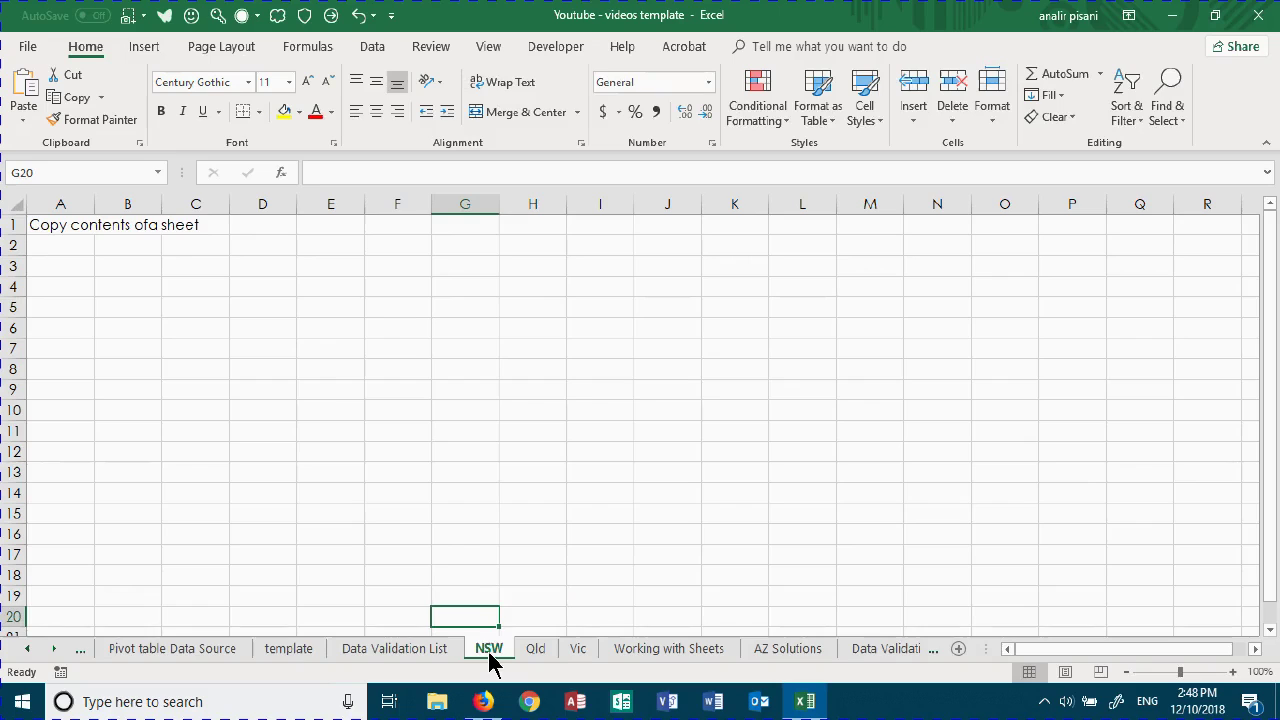
{"action": "left_click", "coordinate": [583, 656], "text": "shift"}
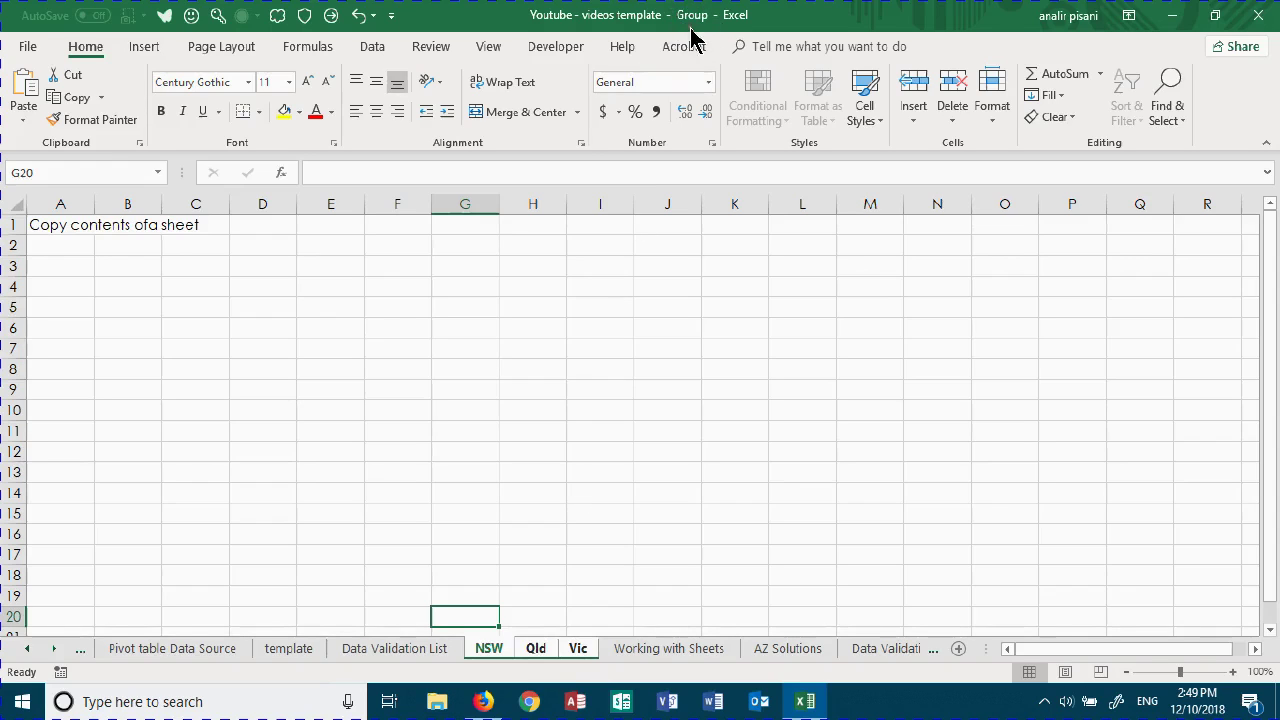
{"action": "left_click", "coordinate": [65, 267]}
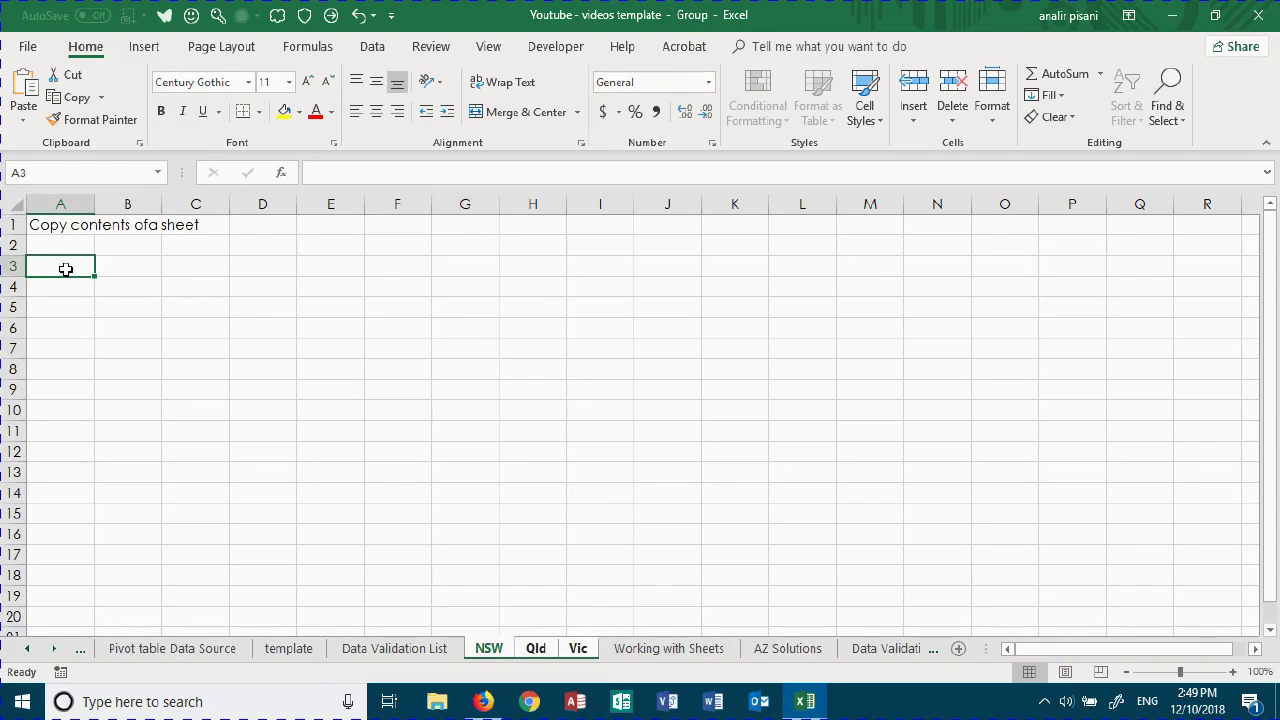
{"action": "type", "text": "Jan"}
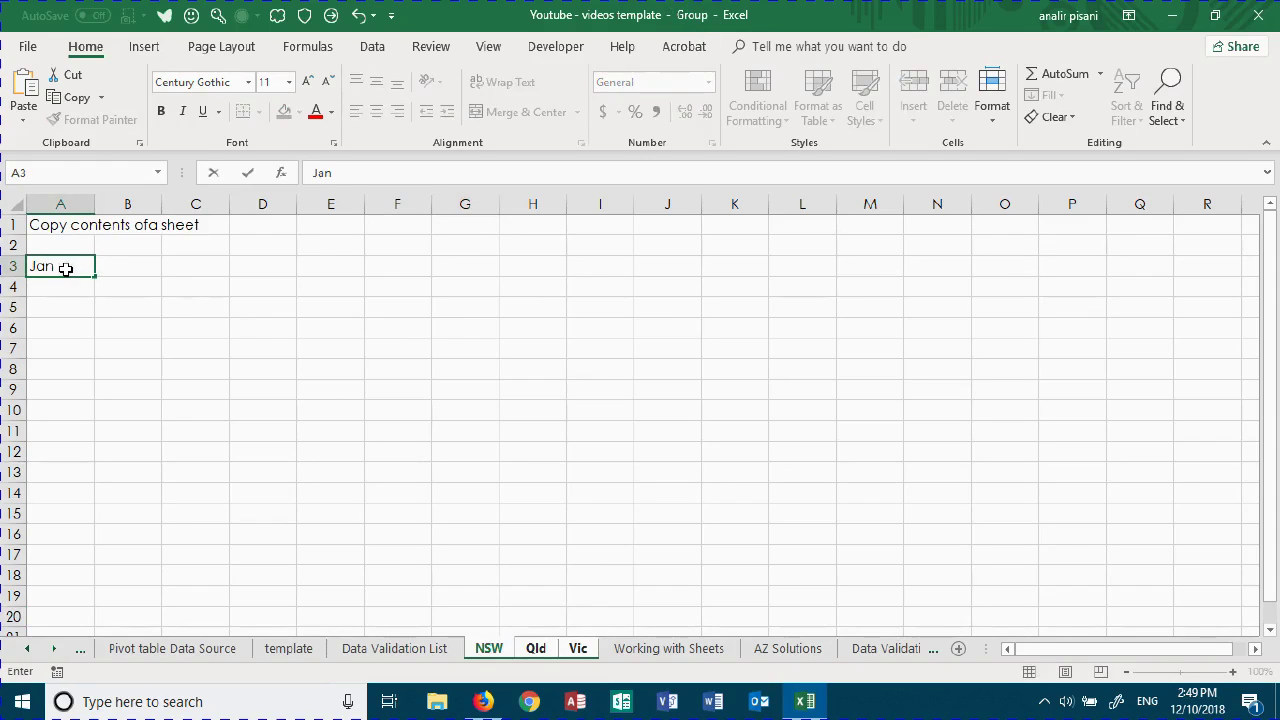
{"action": "key", "text": "Return"}
{"action": "left_click", "coordinate": [63, 267]}
{"action": "left_click_drag", "start_coordinate": [95, 277], "coordinate": [89, 364]}
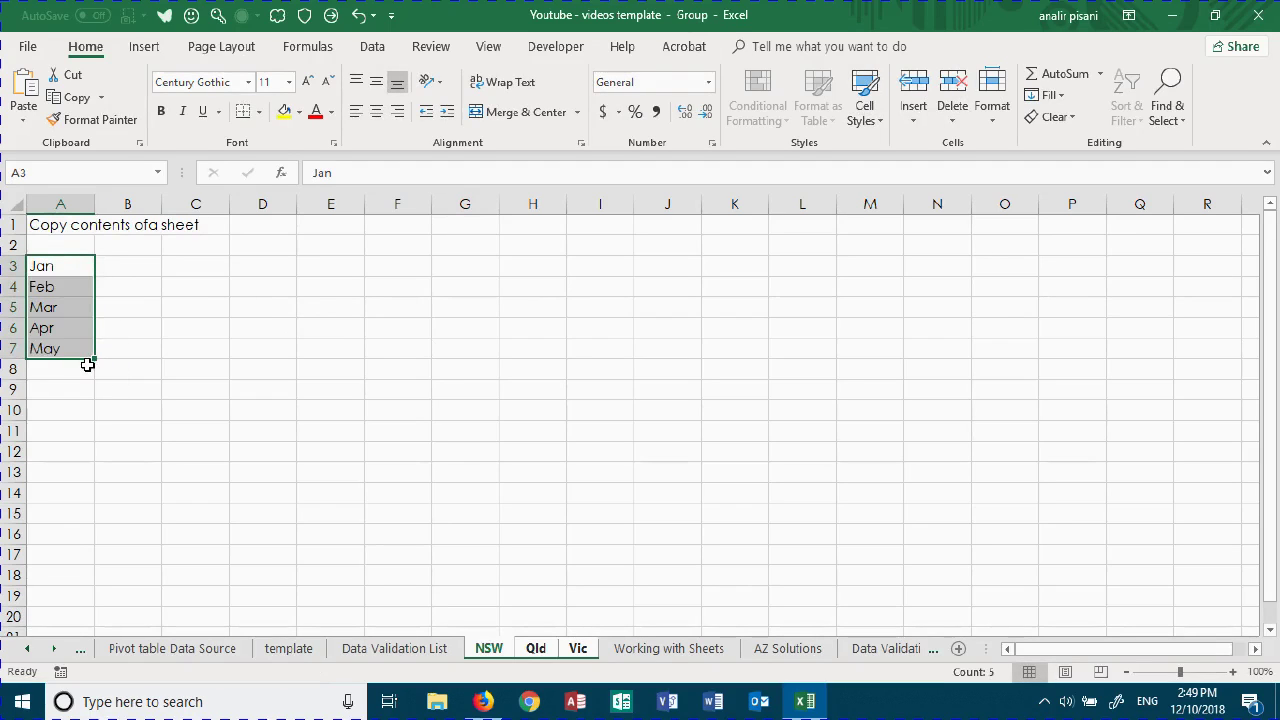
Enter the label "Total" in cell A8 and the heading "amount" in cell B2
{"action": "left_click", "coordinate": [68, 365]}
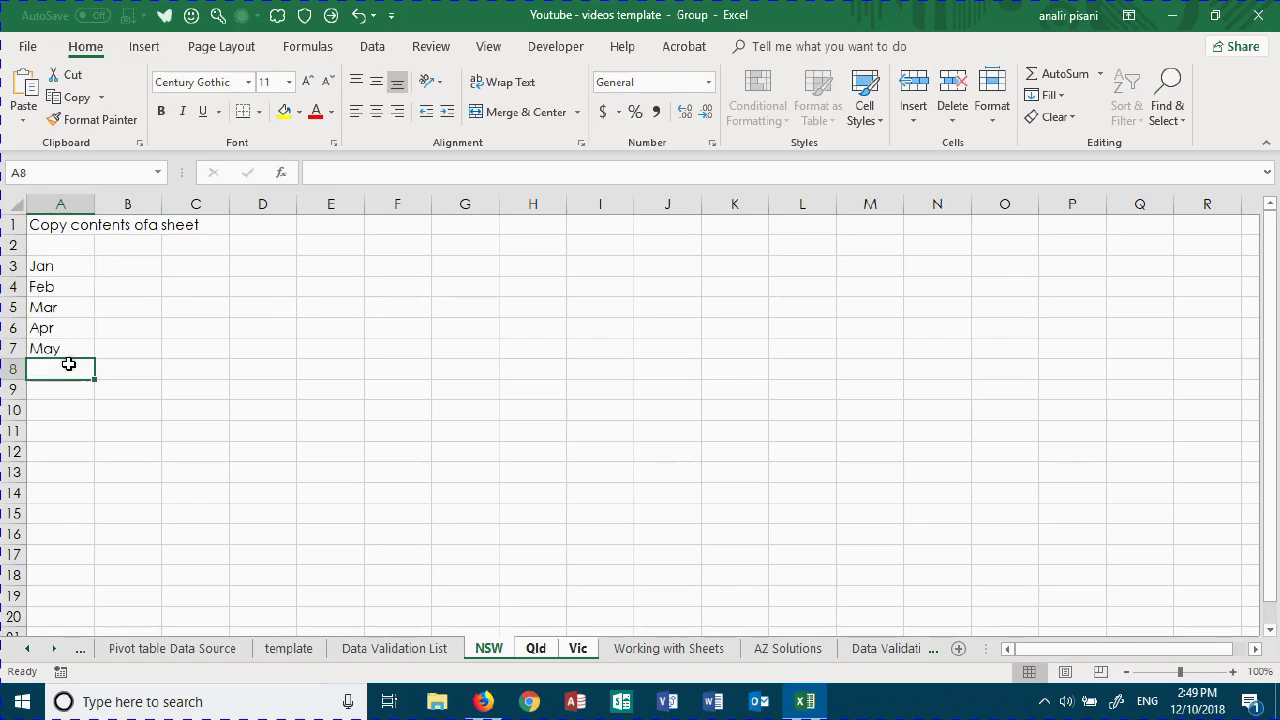
{"action": "type", "text": "Total"}
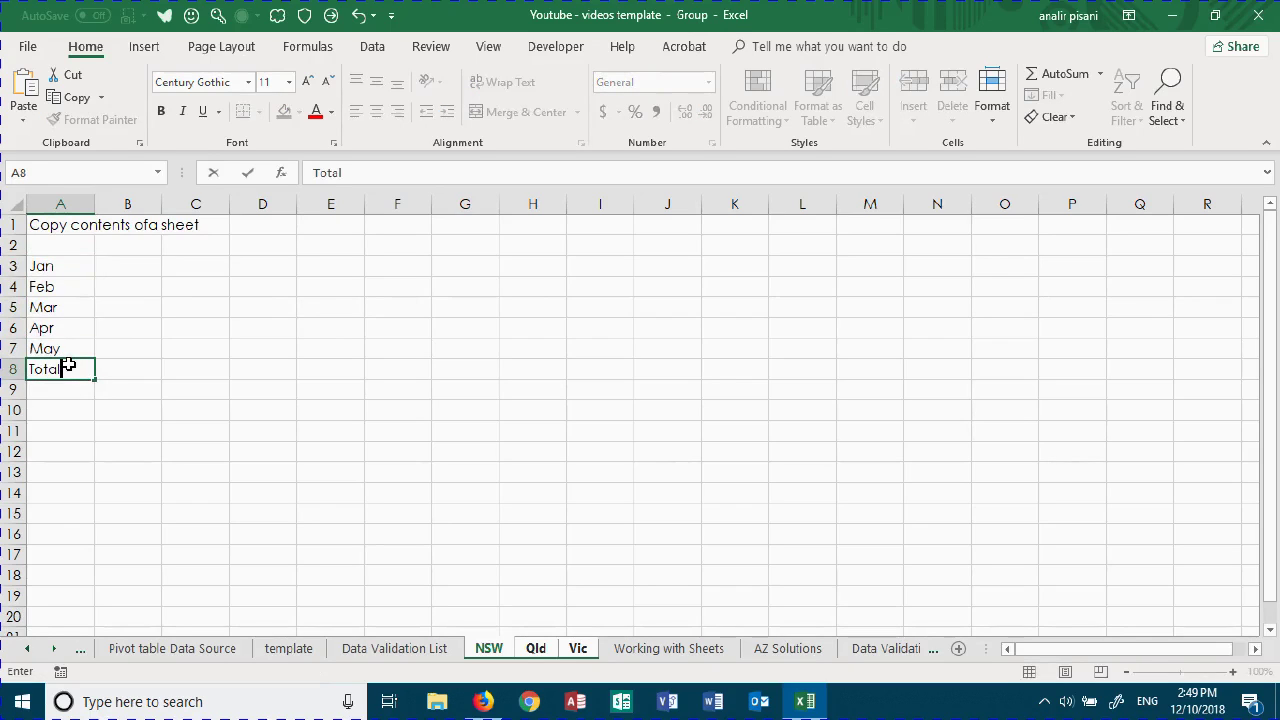
{"action": "left_click", "coordinate": [129, 245]}
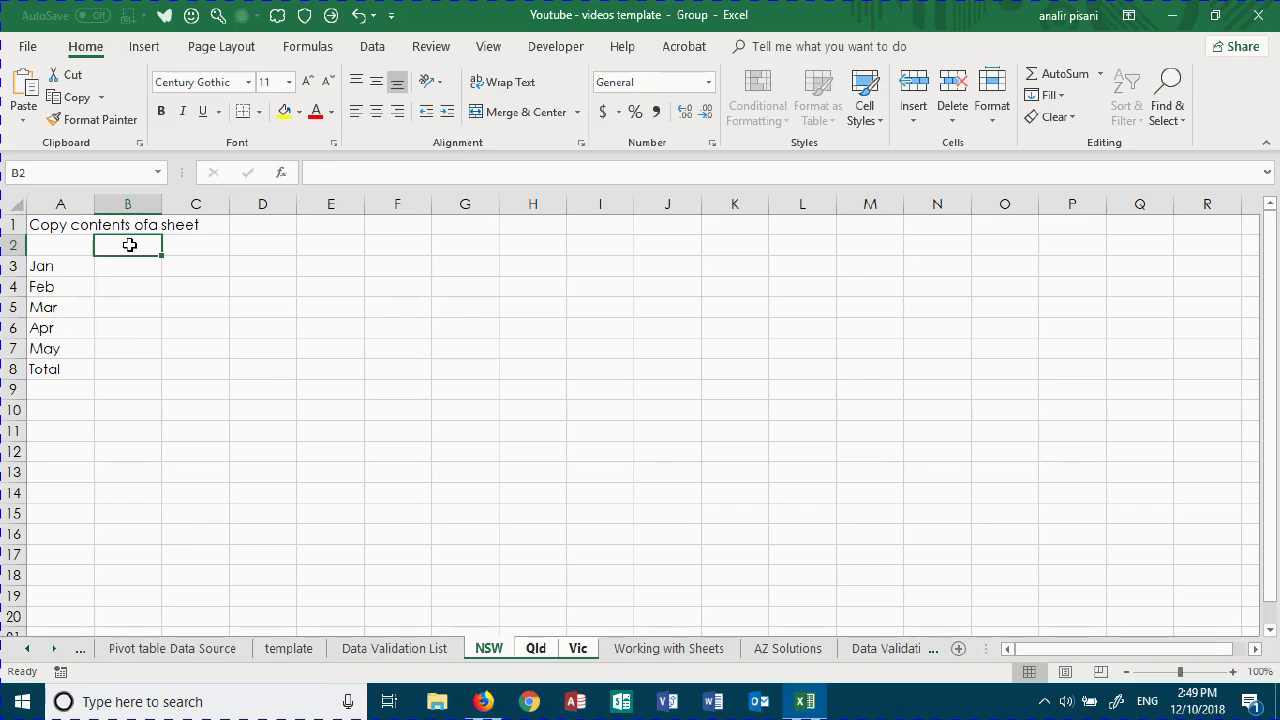
{"action": "type", "text": "amo"}
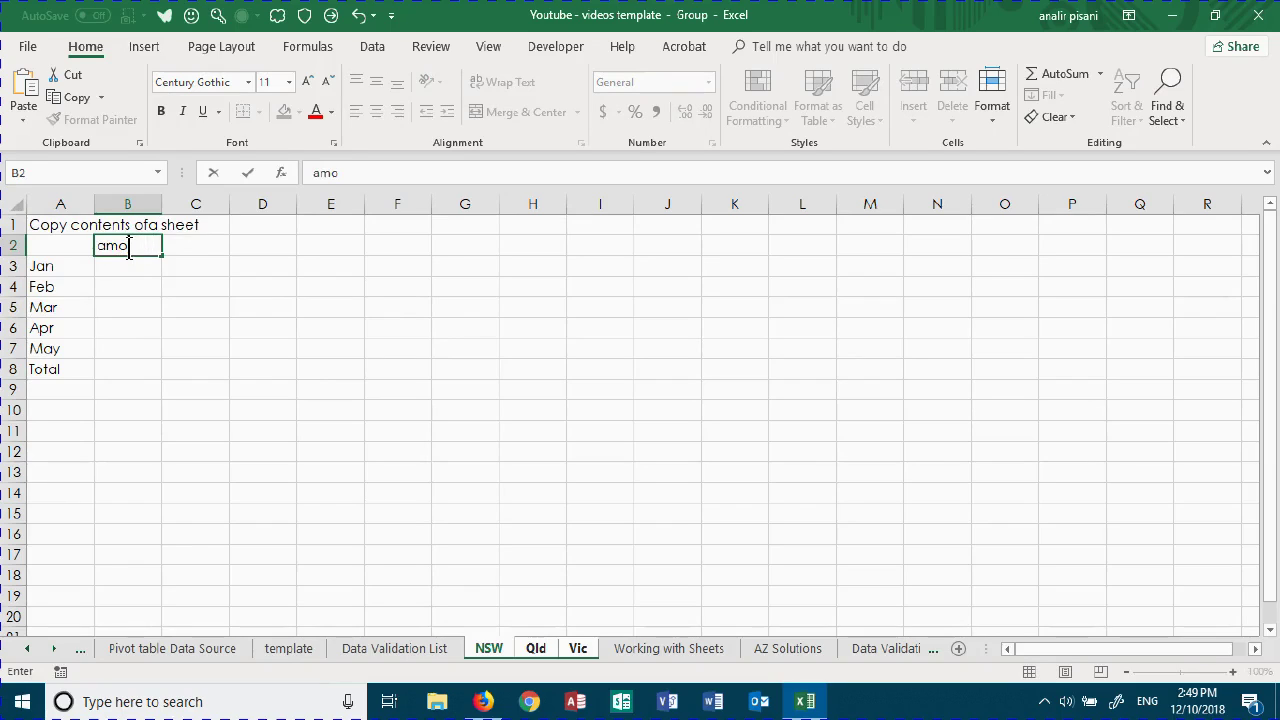
{"action": "type", "text": "juntount"}
Total the amounts in B3:B7 with an AutoSum formula in cell B8 across the grouped sheets
{"action": "left_click", "coordinate": [138, 369]}
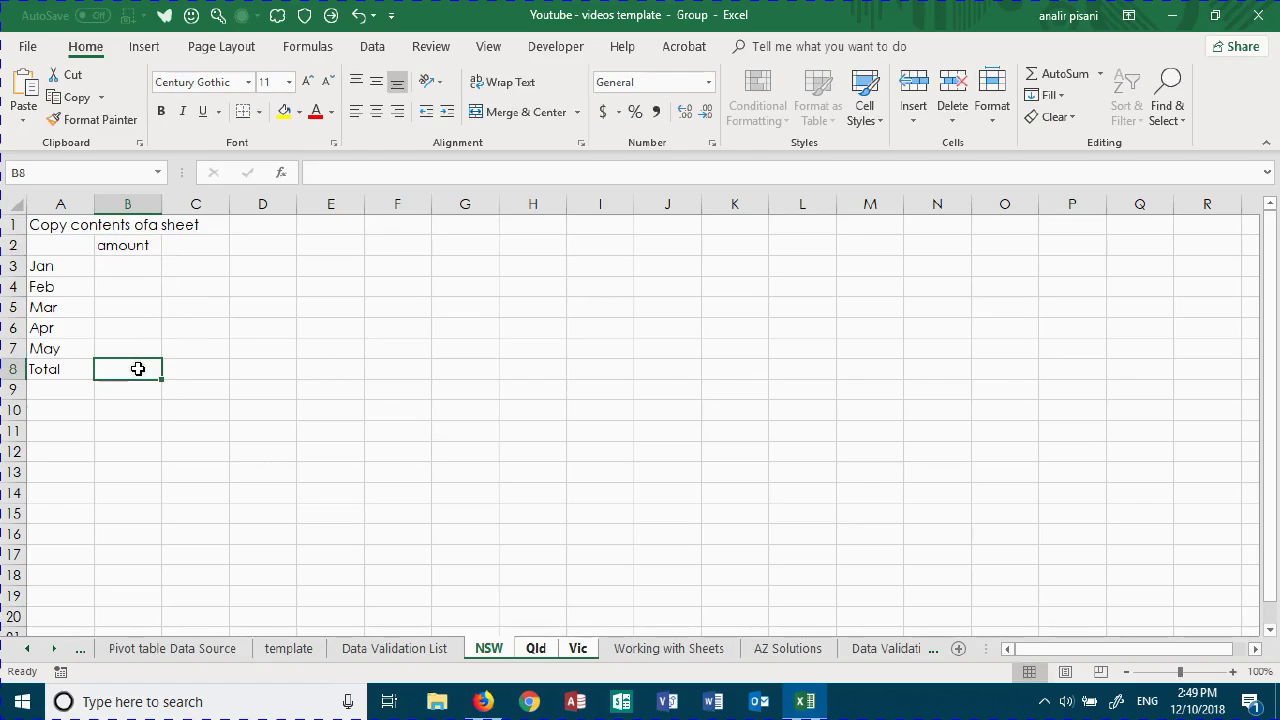
{"action": "left_click", "coordinate": [1058, 80]}
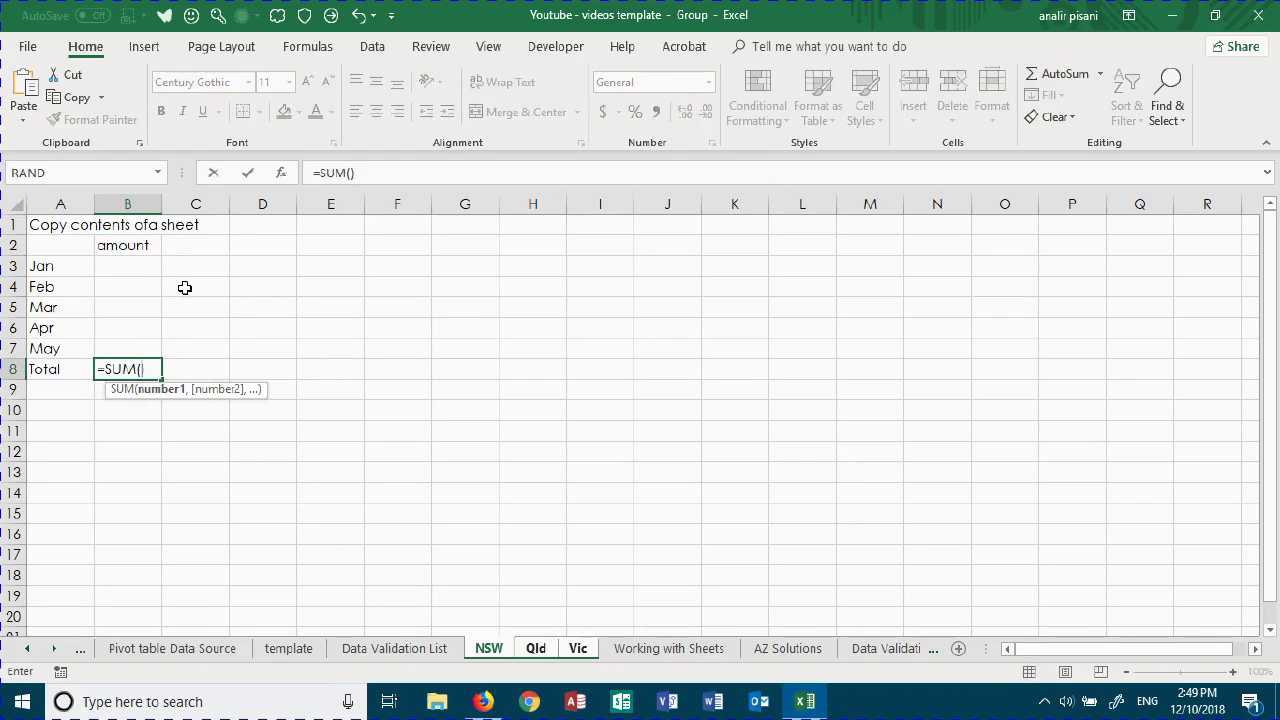
{"action": "left_click_drag", "start_coordinate": [123, 266], "coordinate": [126, 349]}
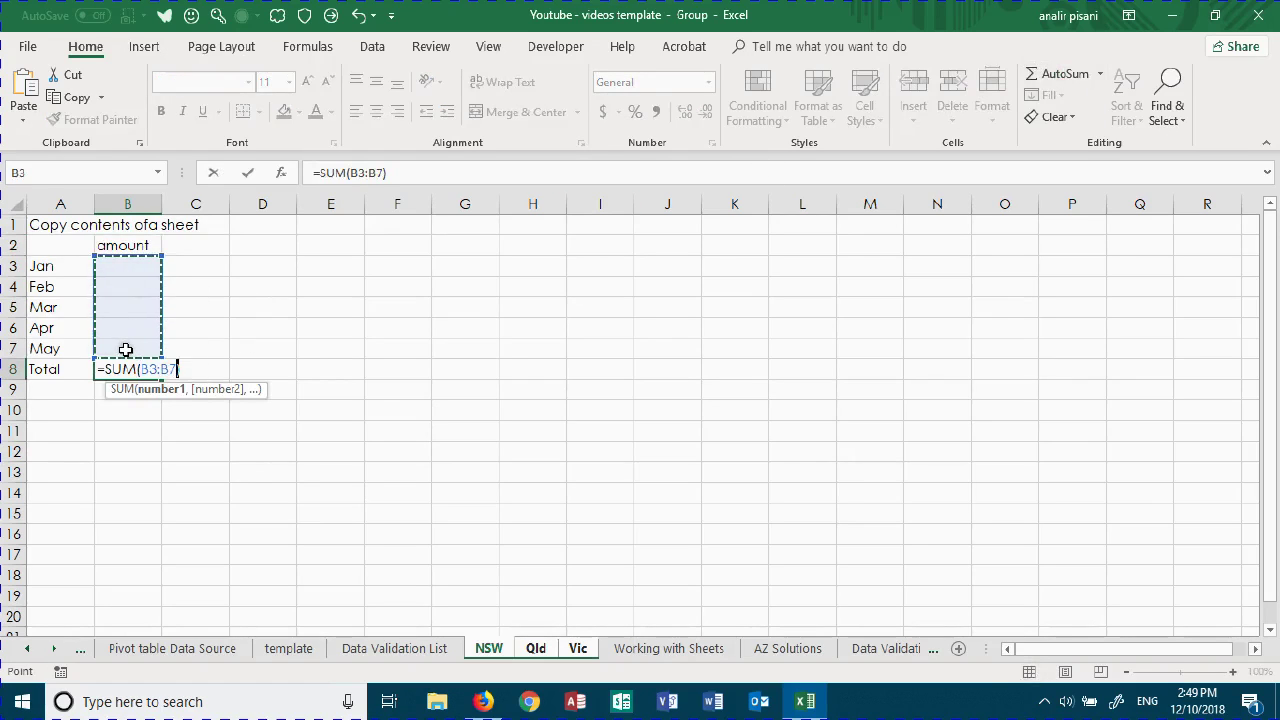
{"action": "key", "text": "ctrl+Return"}
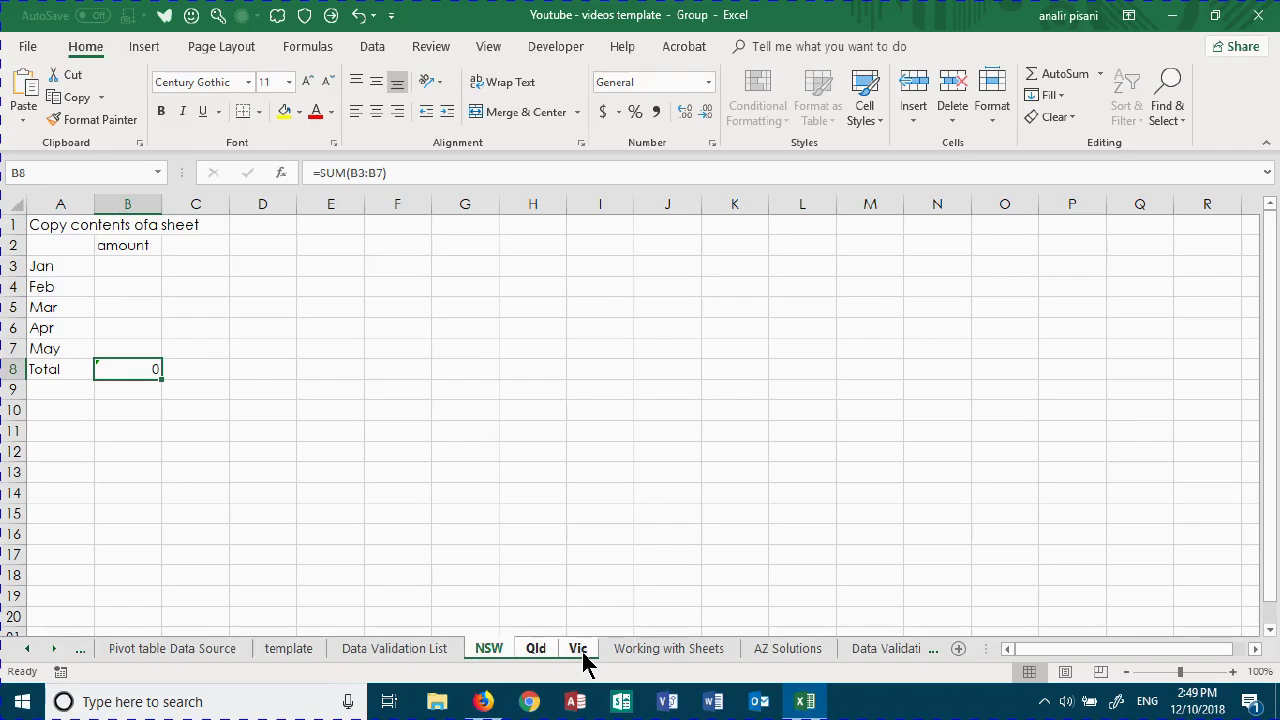
Release the sheet grouping by switching to the AZ Solutions sheet outside the group
{"action": "left_click", "coordinate": [625, 650], "text": "ctrl"}
{"action": "left_click", "coordinate": [786, 650]}
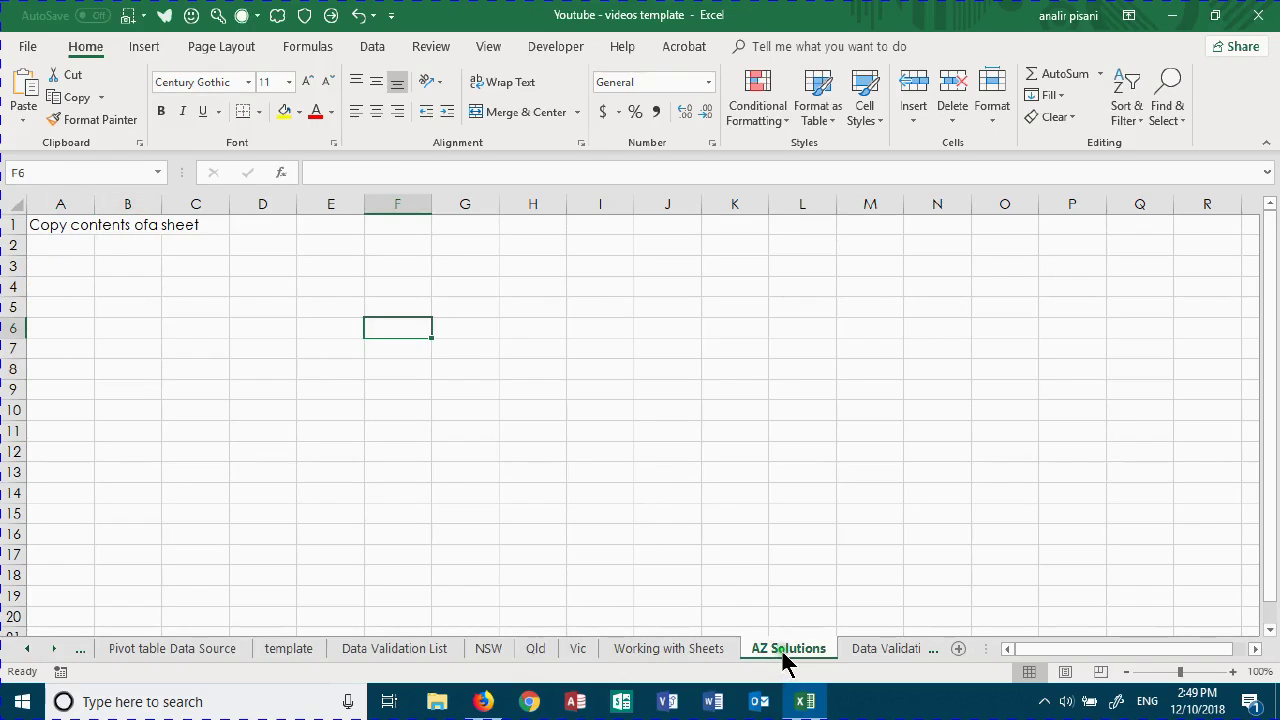
Regroup the sheets from NSW through Vic and dissolve the group with the Ungroup Sheets command
{"action": "left_click", "coordinate": [490, 652]}
{"action": "left_click", "coordinate": [578, 650], "text": "shift"}
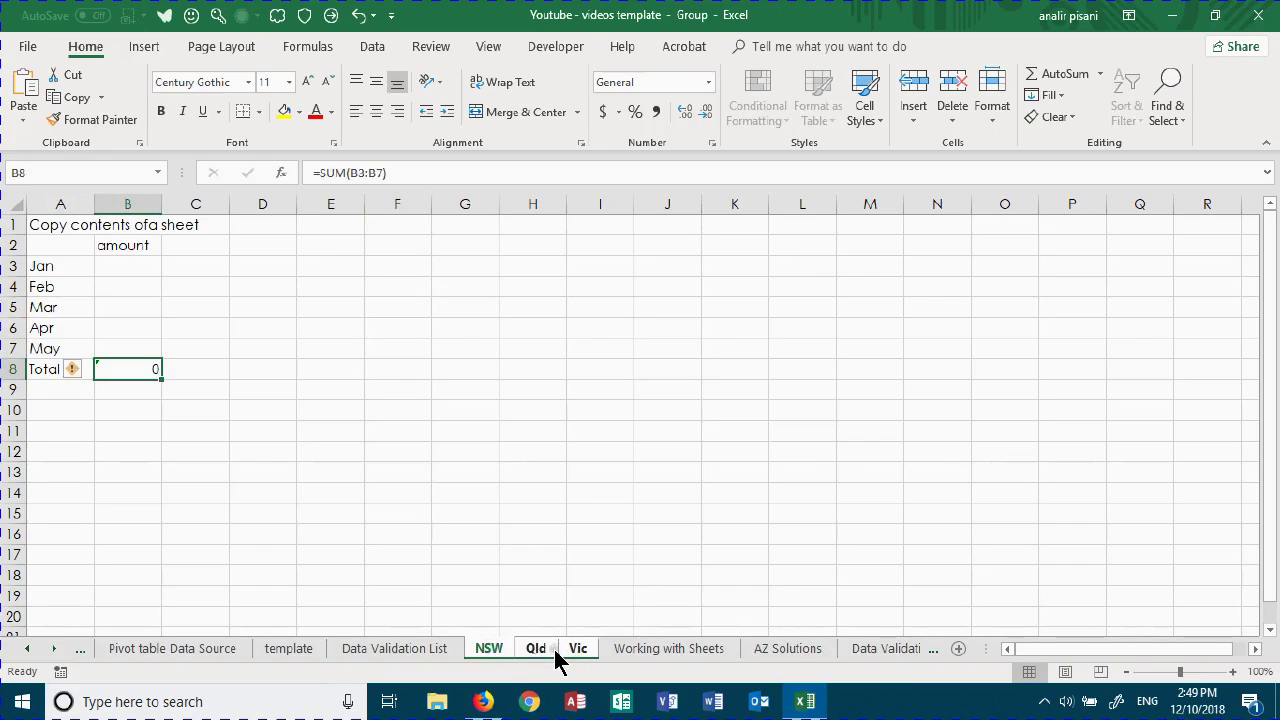
{"action": "right_click", "coordinate": [535, 652]}
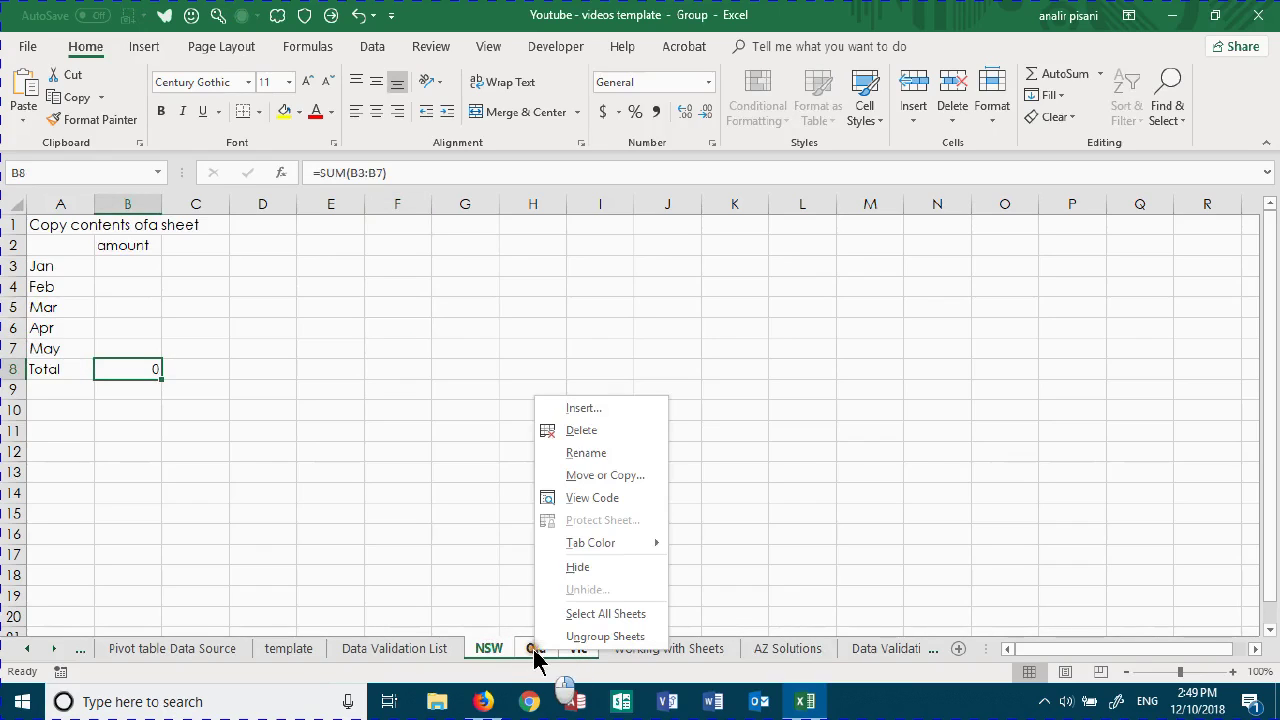
{"action": "left_click", "coordinate": [605, 637]}
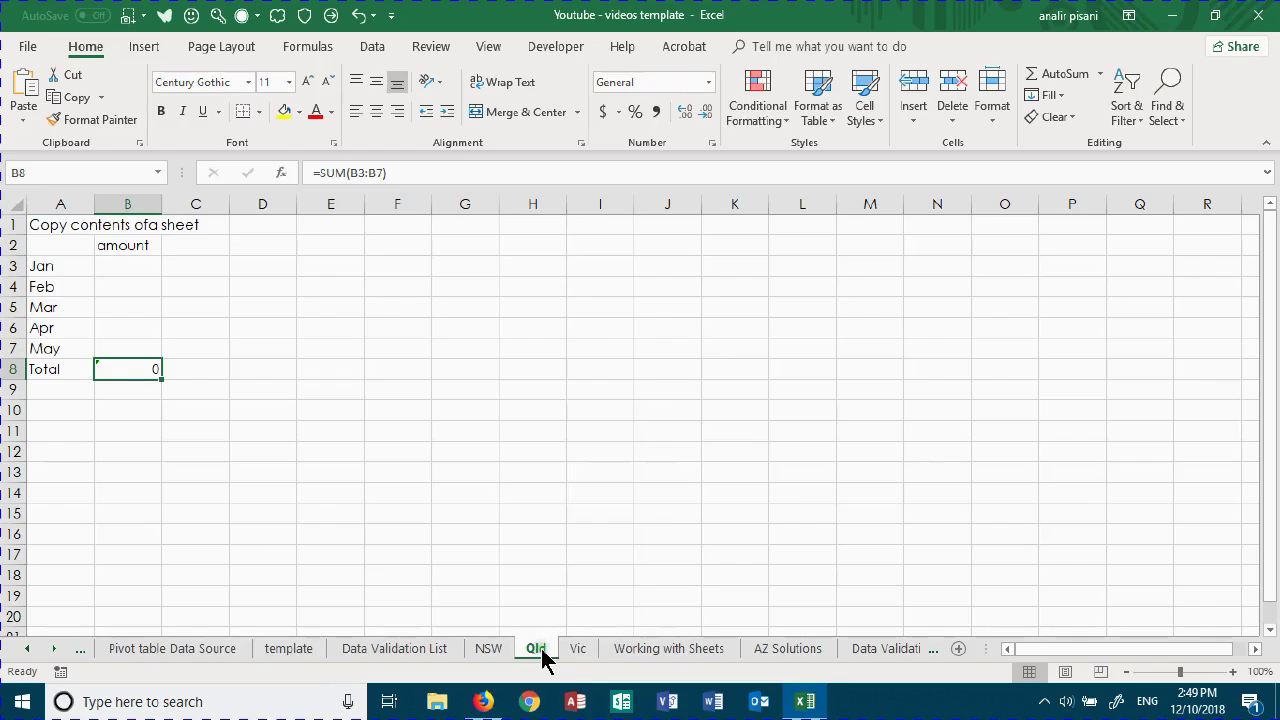
Examine the Qld, Vic and NSW sheets individually to compare their tables, ending on the template sheet
{"action": "left_click", "coordinate": [576, 652]}
{"action": "left_click", "coordinate": [545, 655]}
{"action": "left_click", "coordinate": [491, 652]}
{"action": "left_click", "coordinate": [537, 652]}
{"action": "left_click", "coordinate": [579, 655]}
{"action": "left_click", "coordinate": [533, 655]}
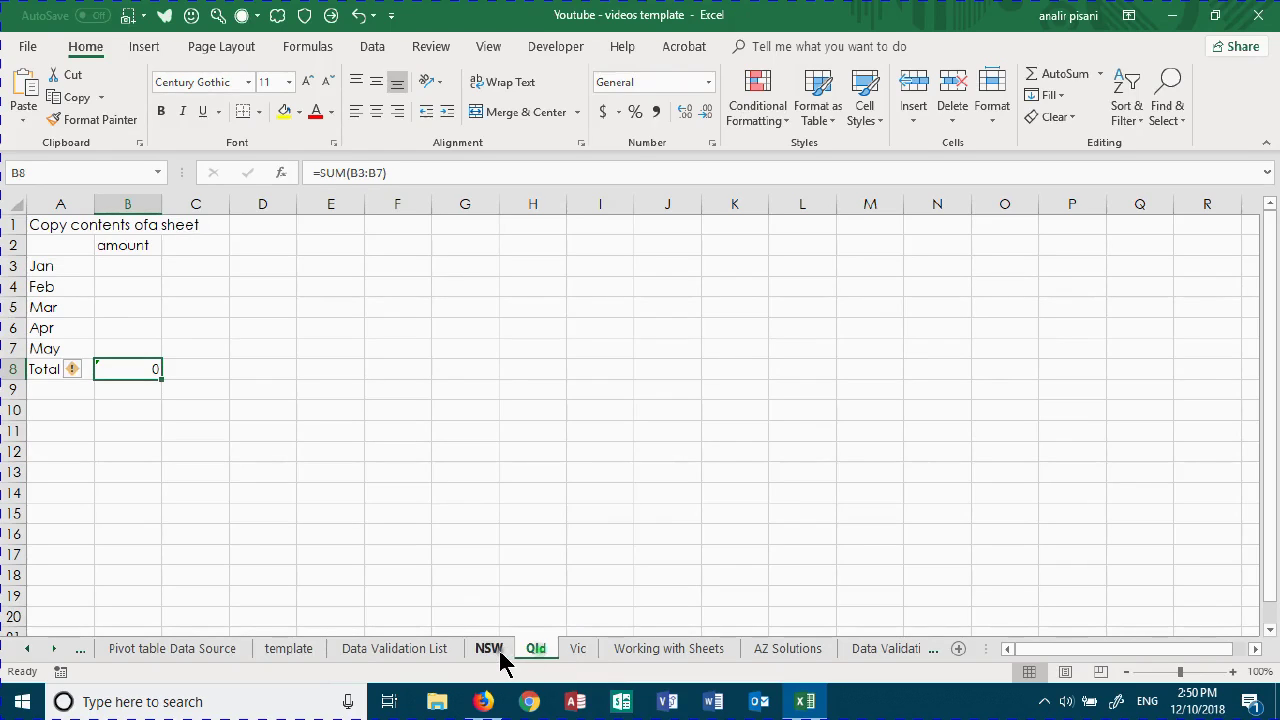
{"action": "left_click", "coordinate": [490, 650]}
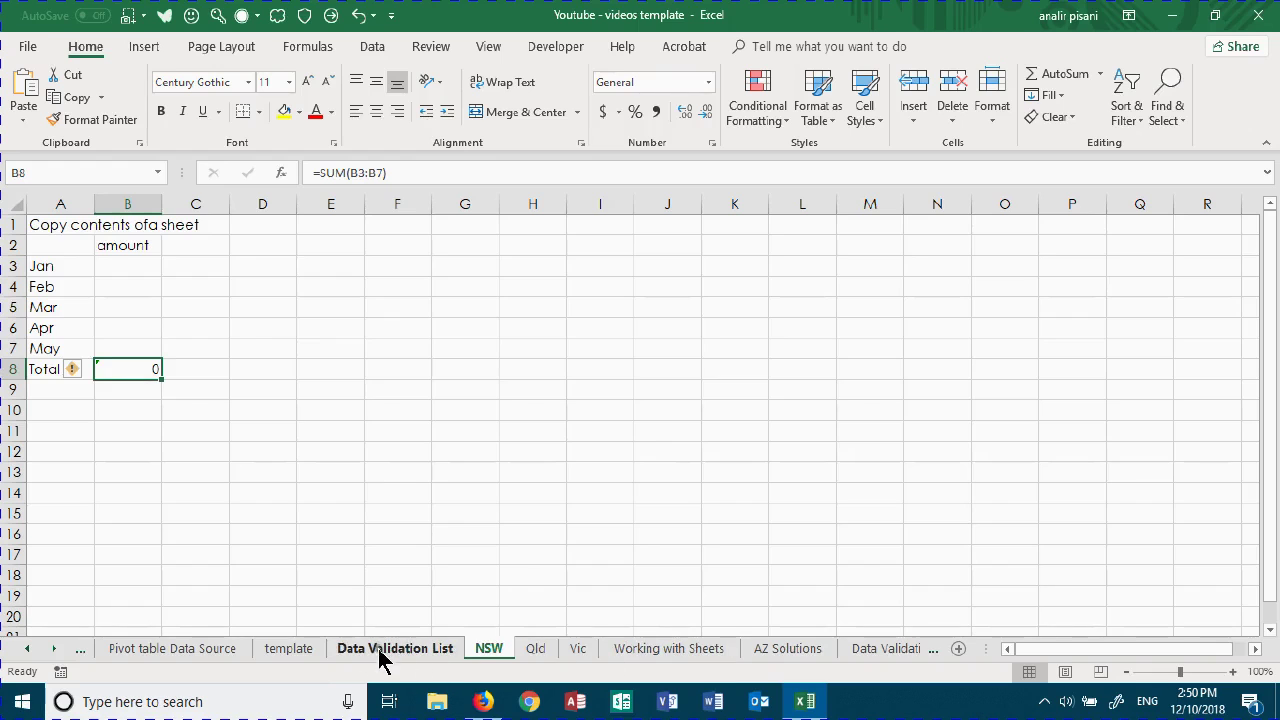
{"action": "left_click", "coordinate": [308, 655]}
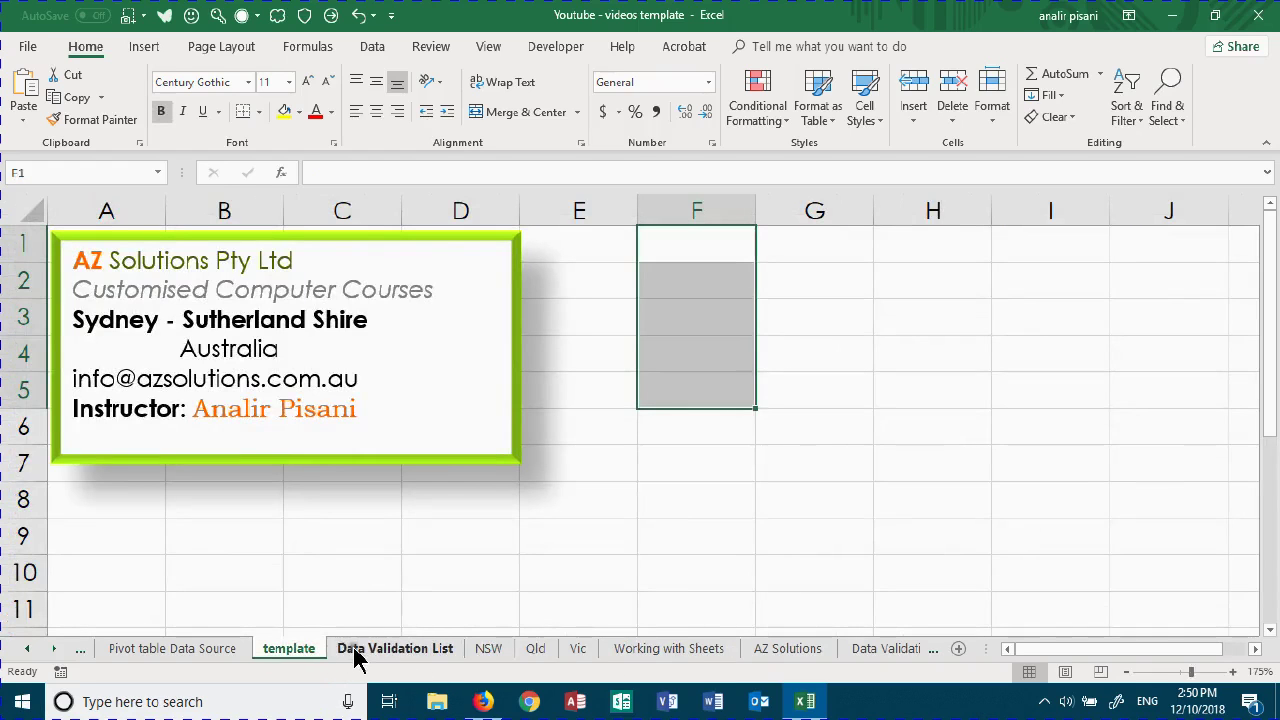